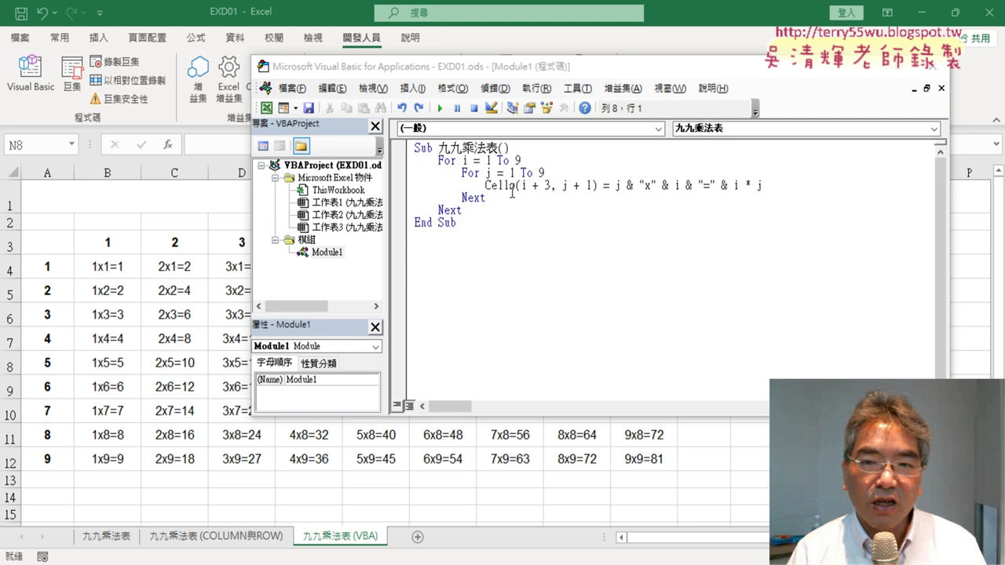
# Undo the code edits back to the single-loop macro, then select the table cells B4:J12
pyautogui.moveTo(438, 160); pyautogui.dragTo(520, 161)
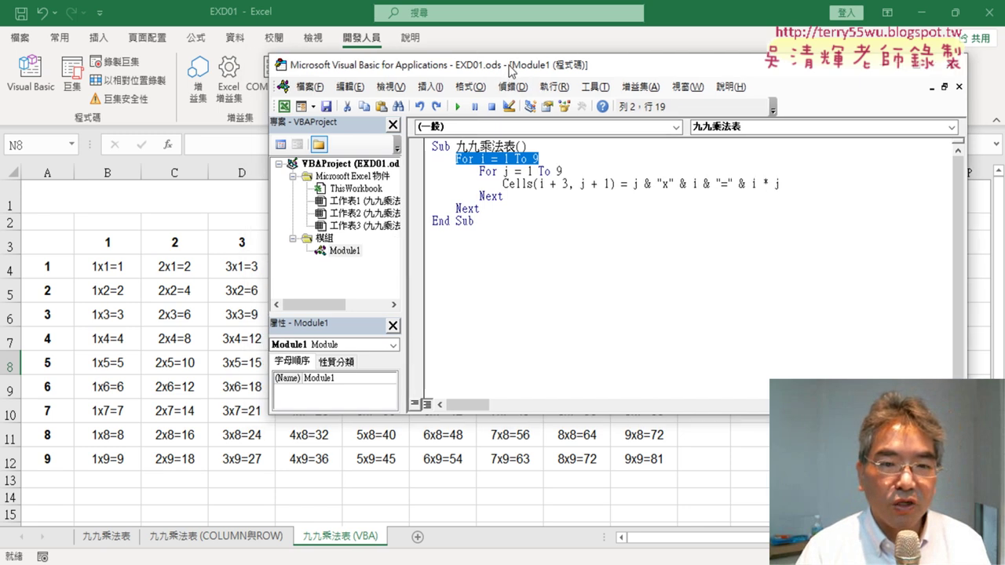
pyautogui.moveTo(487, 69); pyautogui.dragTo(886, 63)
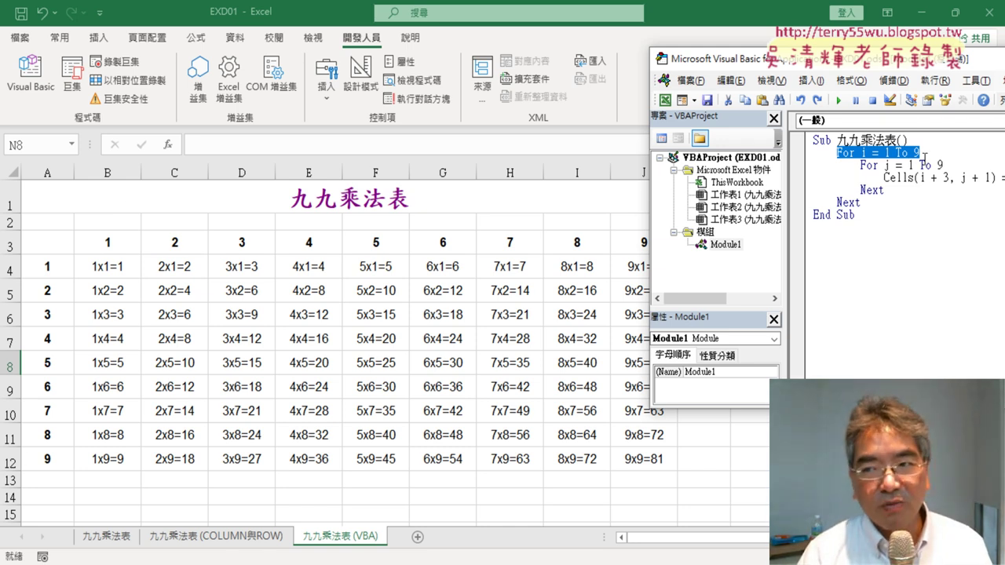
pyautogui.moveTo(885, 68); pyautogui.dragTo(412, 86)
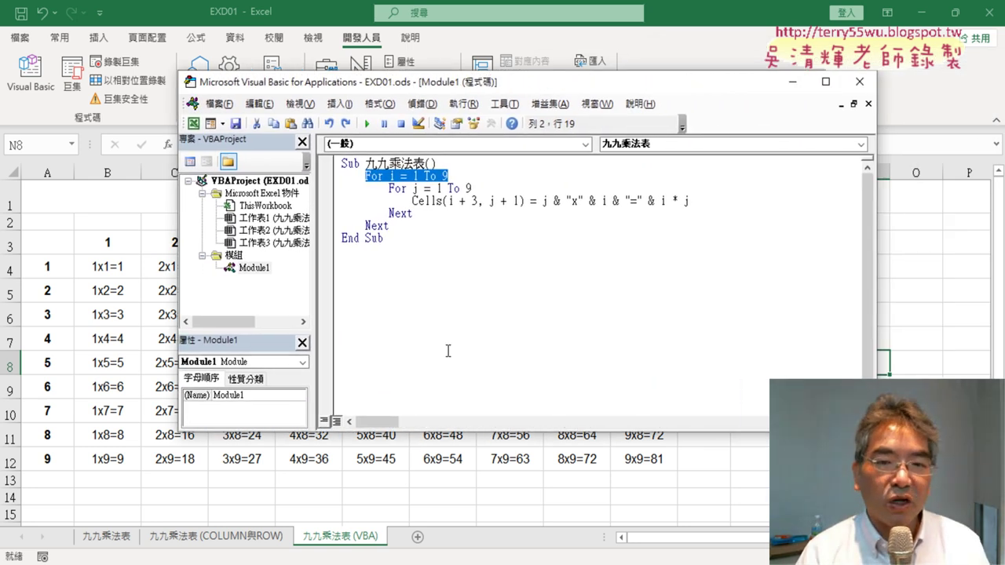
pyautogui.hotkey('ctrl', 'z')
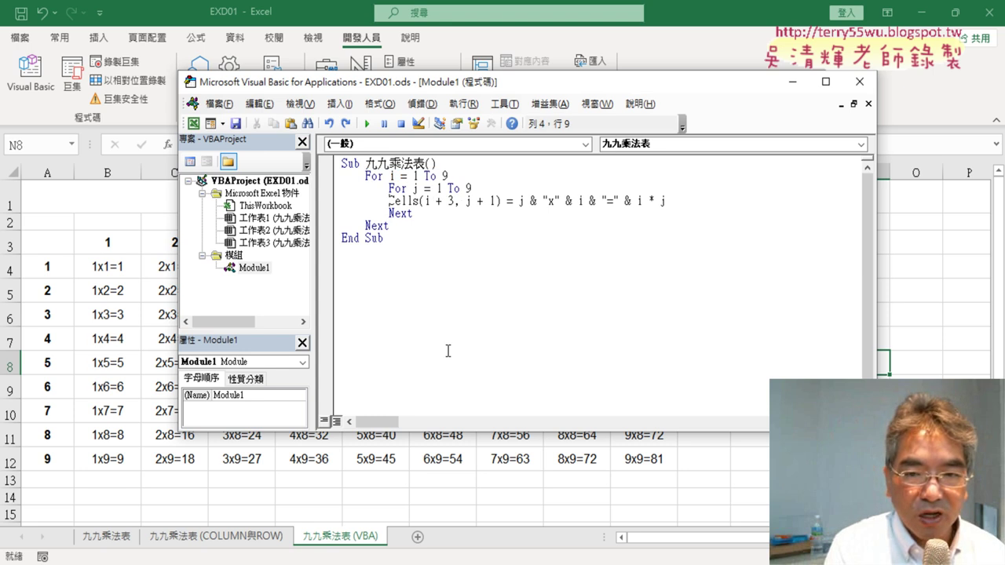
pyautogui.hotkey('ctrl', 'z')
pyautogui.hotkey('ctrl', 'z')
pyautogui.hotkey('ctrl', 'z')
pyautogui.hotkey('ctrl', 'z')
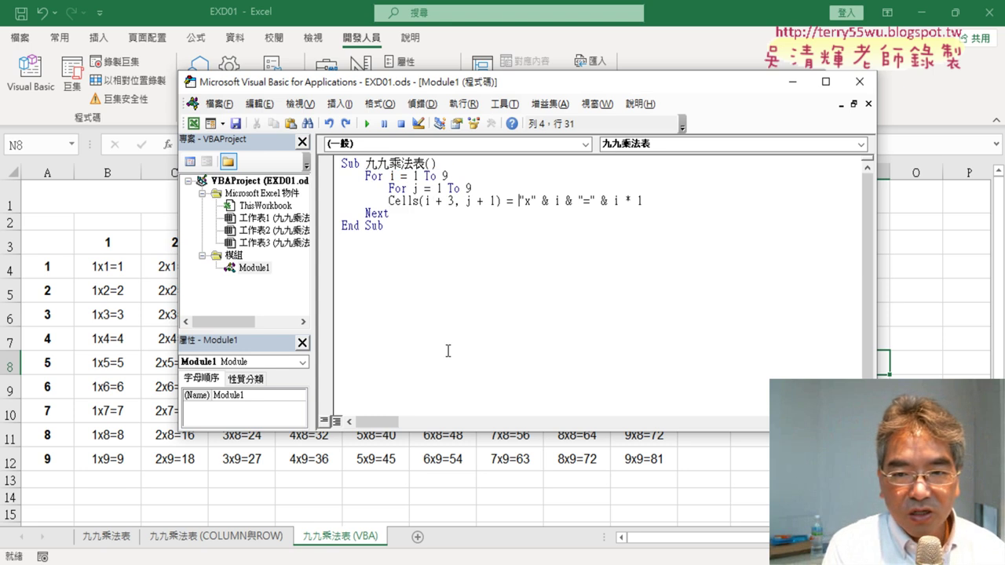
pyautogui.hotkey('ctrl', 'z')
pyautogui.hotkey('ctrl', 'z')
pyautogui.hotkey('ctrl', 'z')
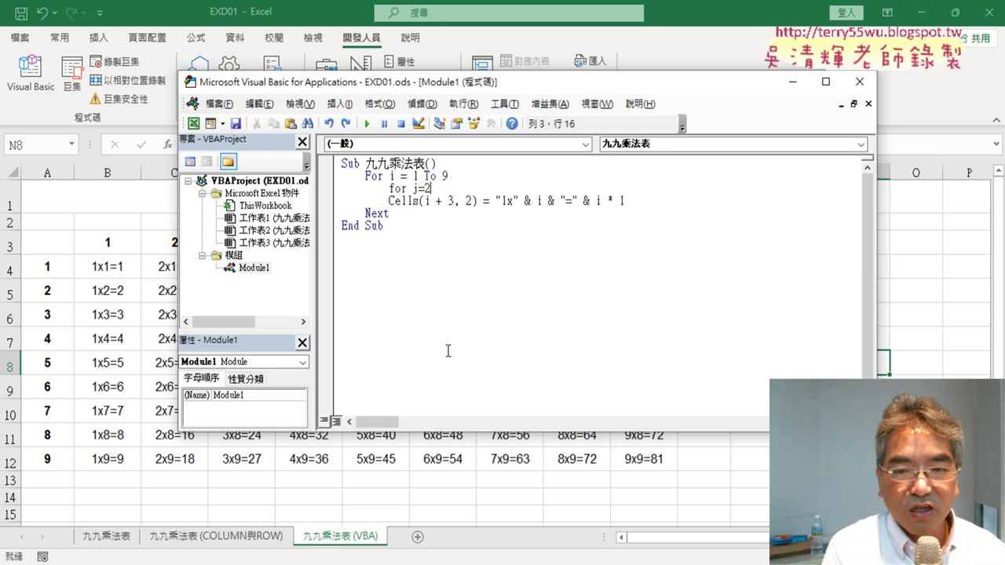
pyautogui.hotkey('ctrl', 'z')
pyautogui.hotkey('ctrl', 'z')
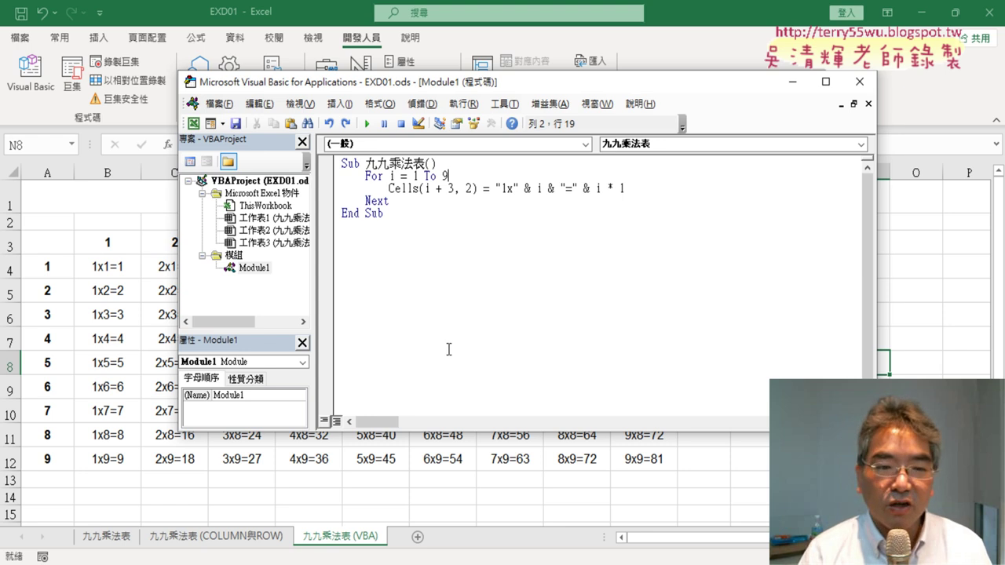
pyautogui.moveTo(406, 85); pyautogui.dragTo(534, 86)
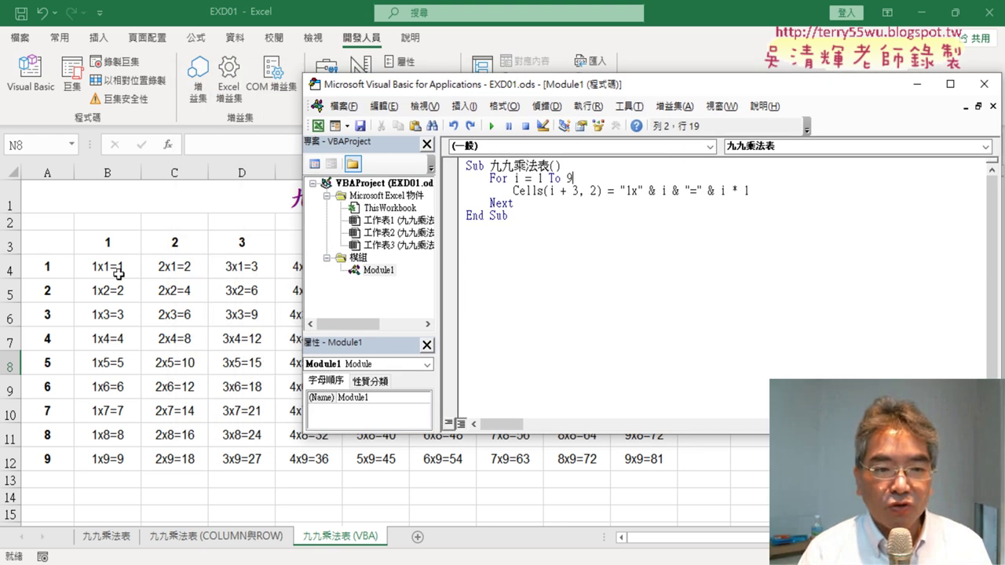
pyautogui.moveTo(114, 272)
pyautogui.mouseDown()
pyautogui.moveTo(615, 427)
pyautogui.moveTo(660, 460)
pyautogui.mouseUp()
# Clear B4:J12 and run the single-loop macro to fill B4:B12 with 1x1=1 to 1x9=9
pyautogui.press('Delete')
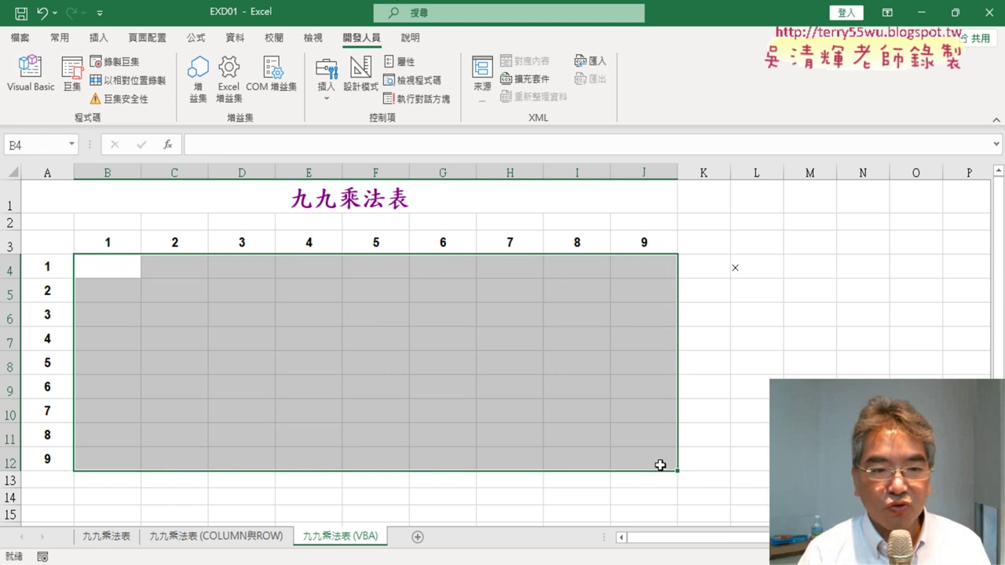
pyautogui.click(16, 85)
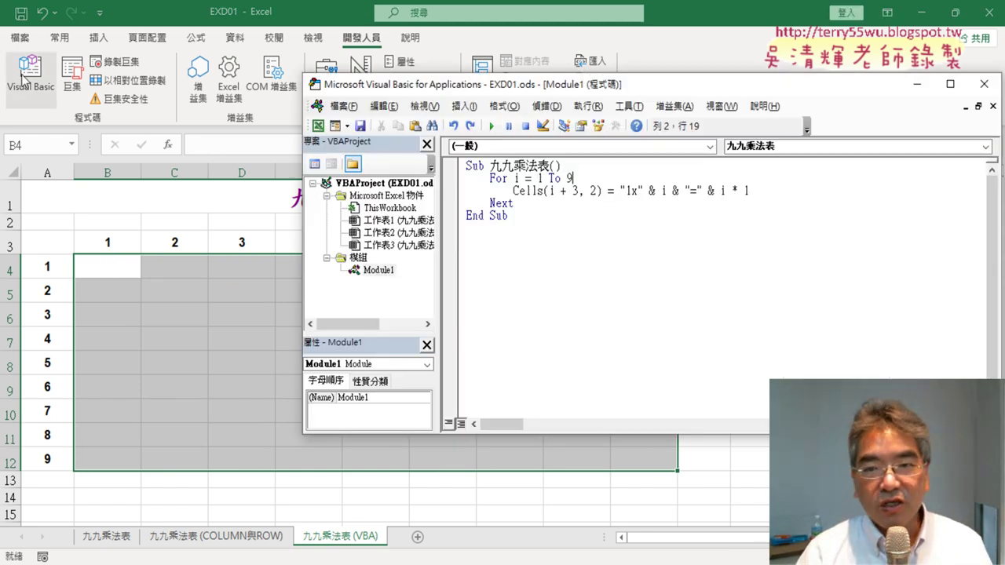
pyautogui.click(578, 192)
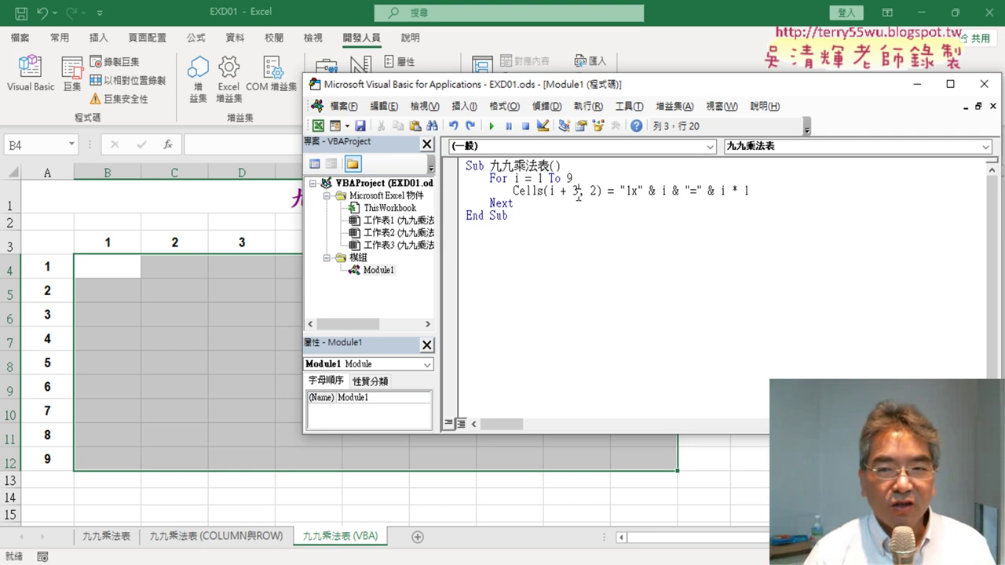
pyautogui.click(491, 126)
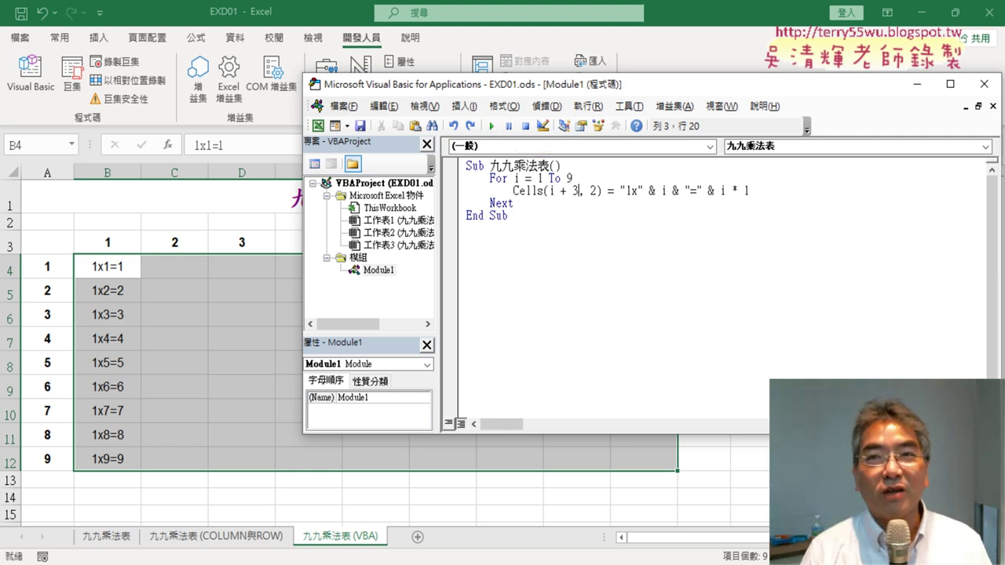
pyautogui.press('Print')
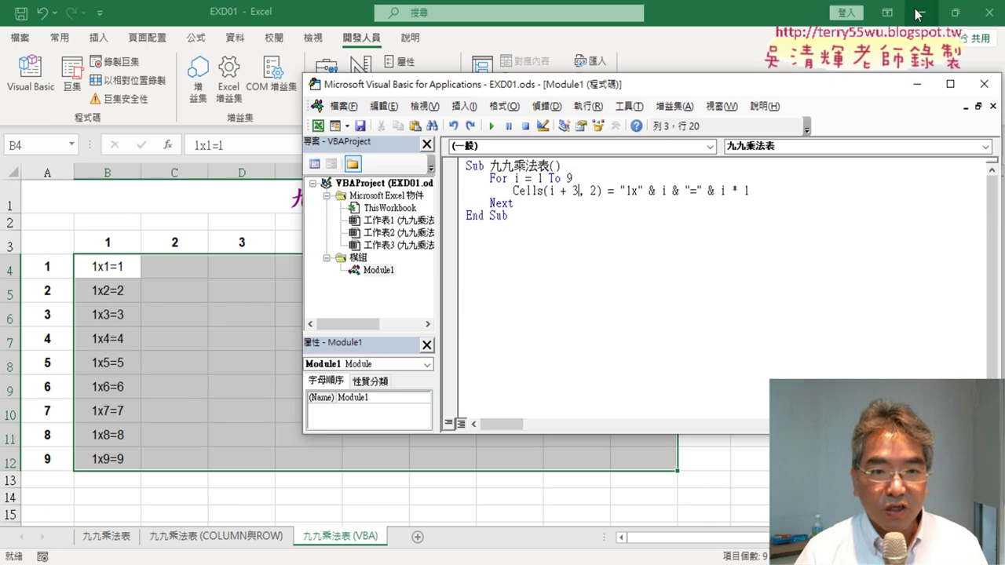
pyautogui.press('Escape')
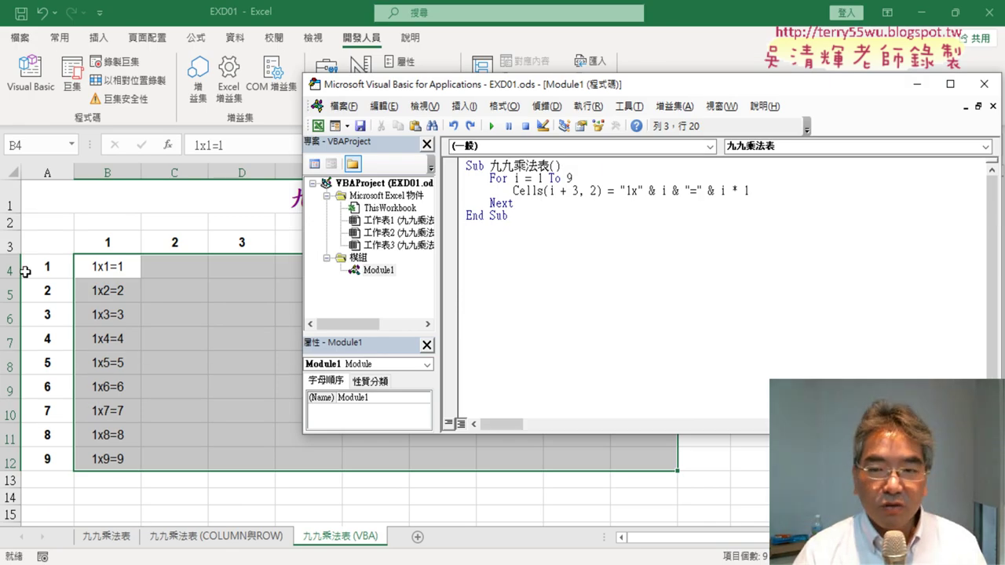
pyautogui.doubleClick(517, 179)
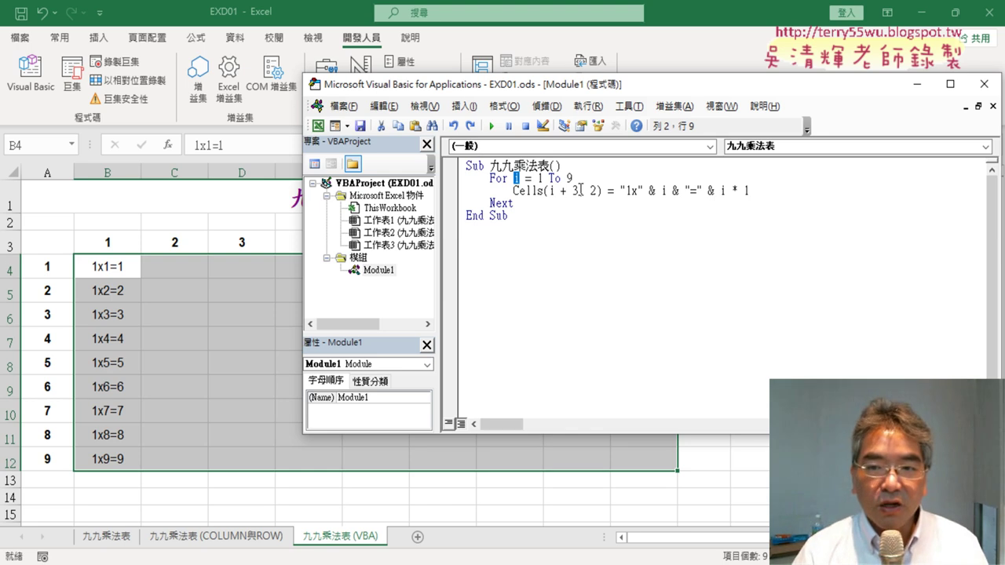
pyautogui.moveTo(581, 190); pyautogui.dragTo(561, 191)
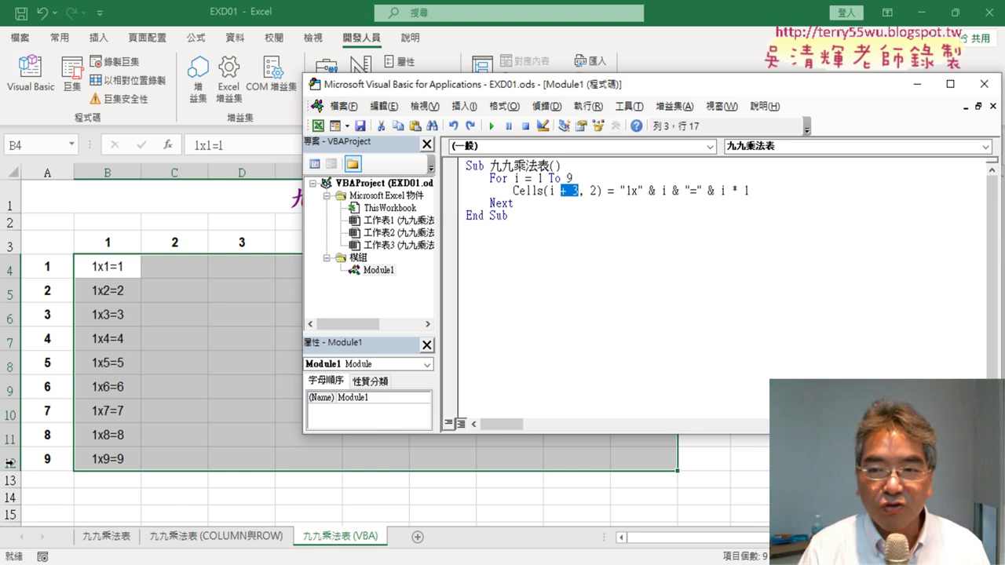
pyautogui.moveTo(751, 191); pyautogui.dragTo(620, 190)
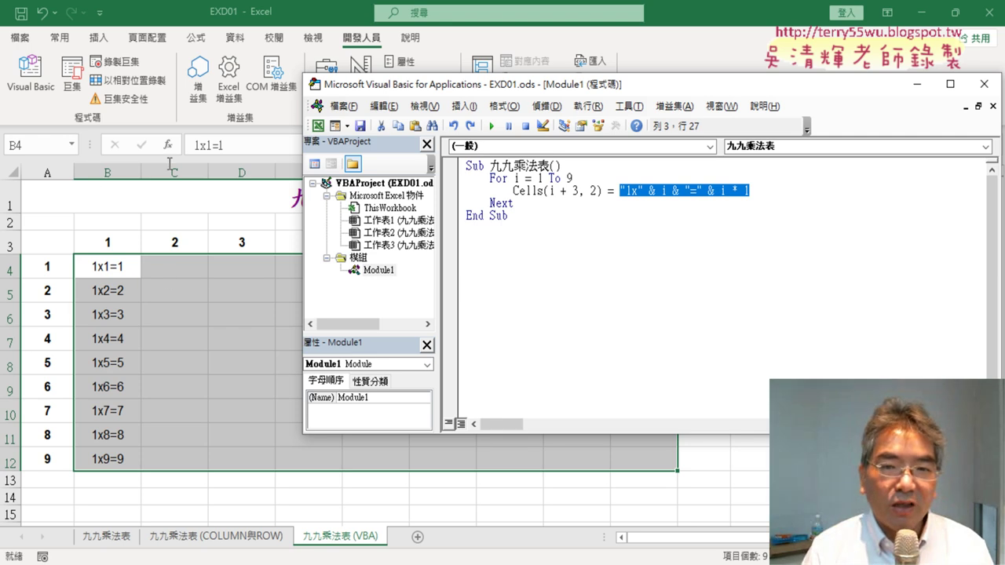
pyautogui.moveTo(475, 91); pyautogui.dragTo(476, 265)
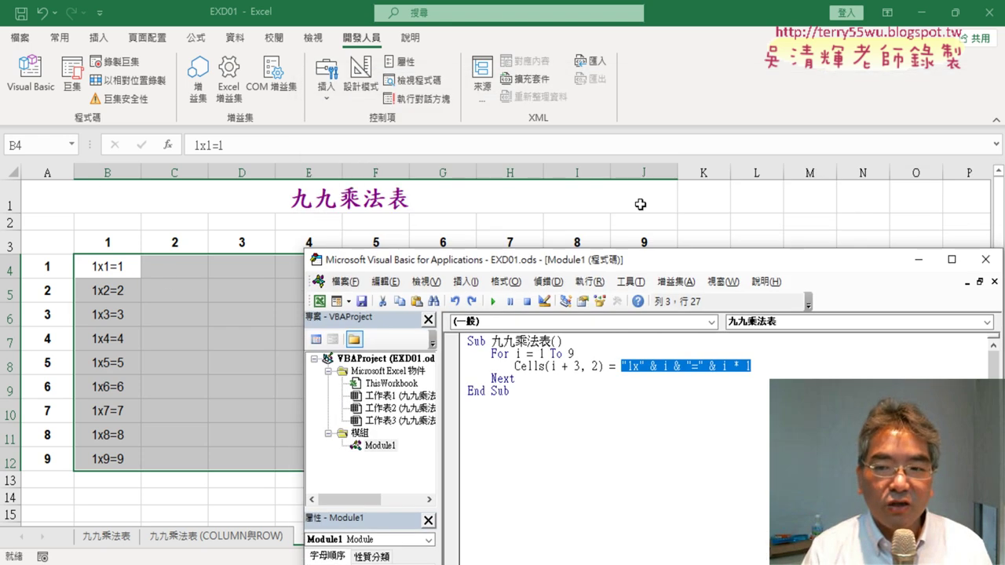
# Copy the For i line onto a new line below it and change it to For j = 1 To 9
pyautogui.moveTo(618, 261); pyautogui.dragTo(512, 71)
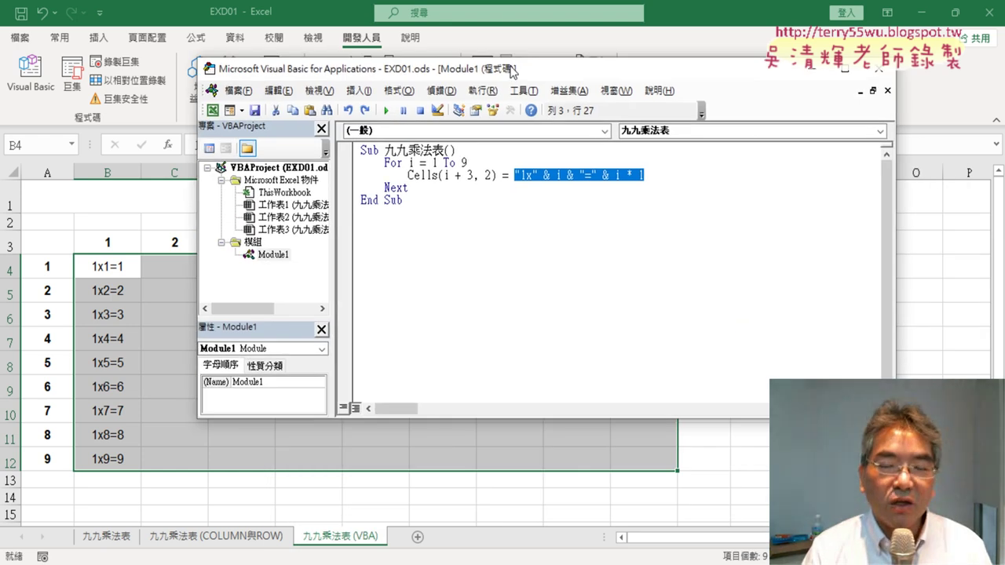
pyautogui.click(504, 163)
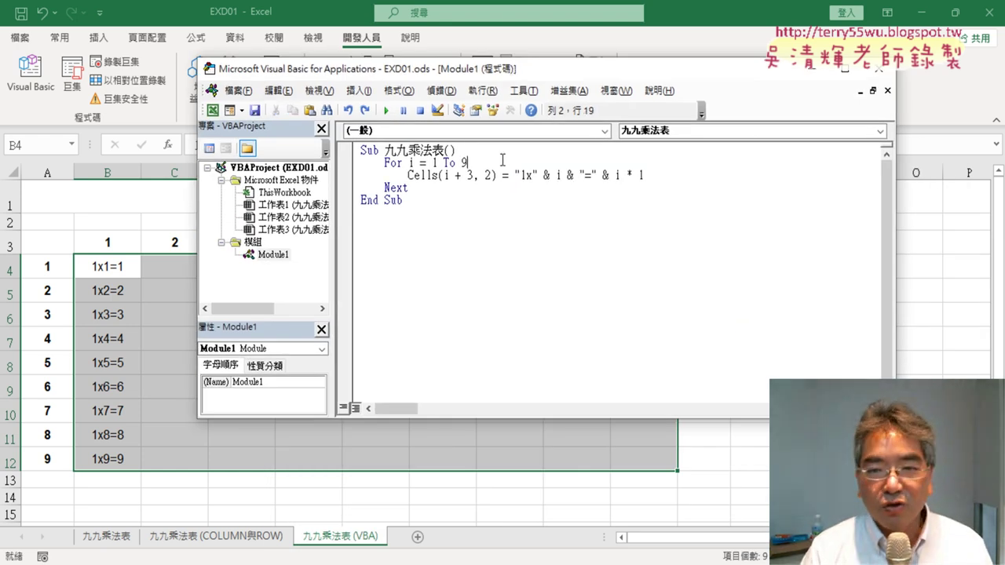
pyautogui.press('Return')
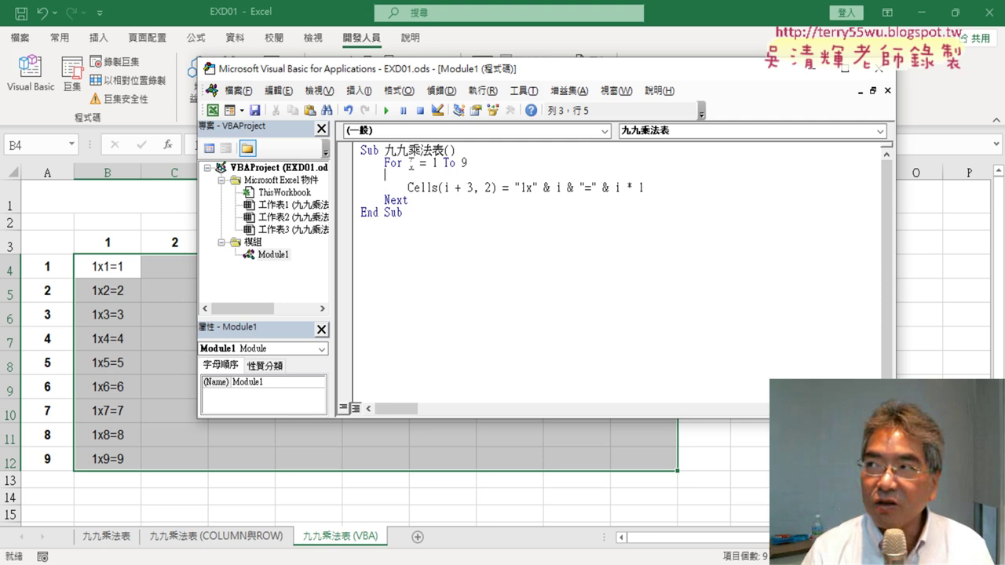
pyautogui.moveTo(384, 162); pyautogui.dragTo(468, 162)
pyautogui.hotkey('ctrl', 'c')
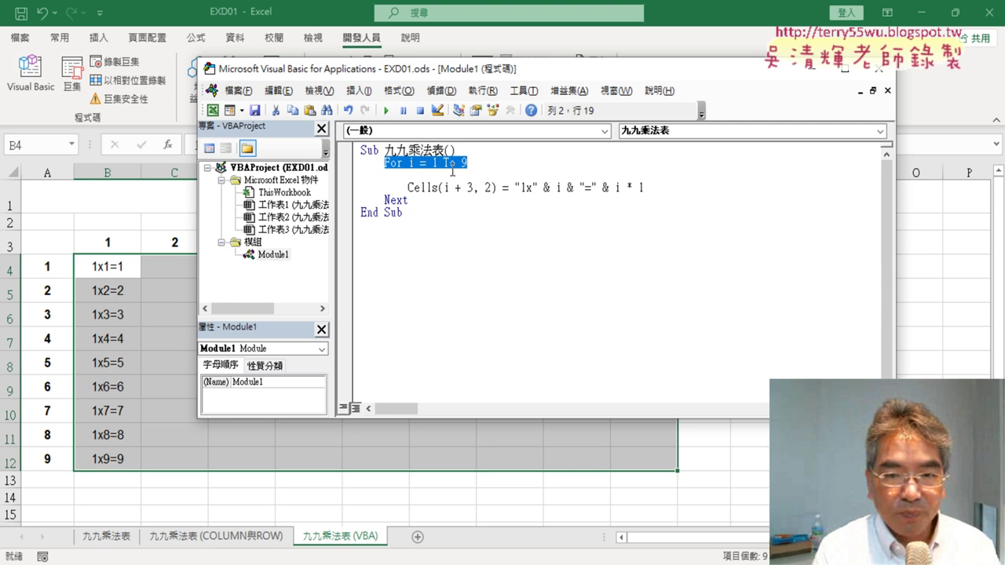
pyautogui.click(462, 172)
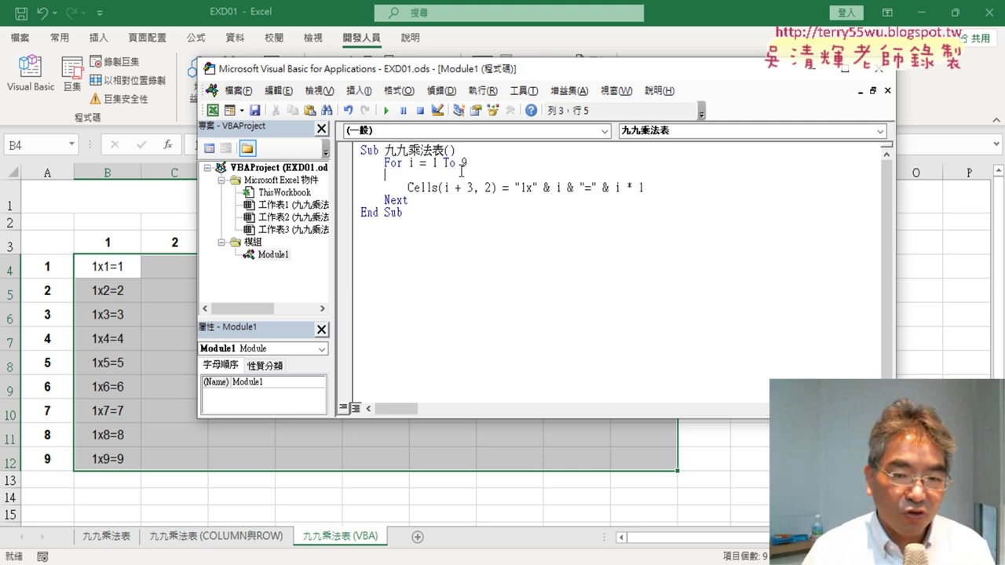
pyautogui.hotkey('ctrl', 'v')
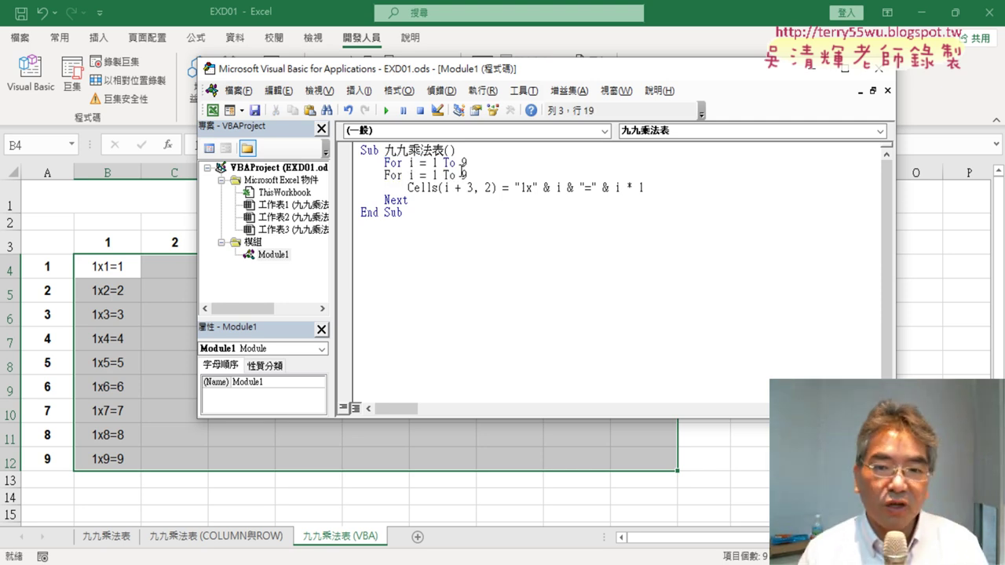
pyautogui.doubleClick(410, 175)
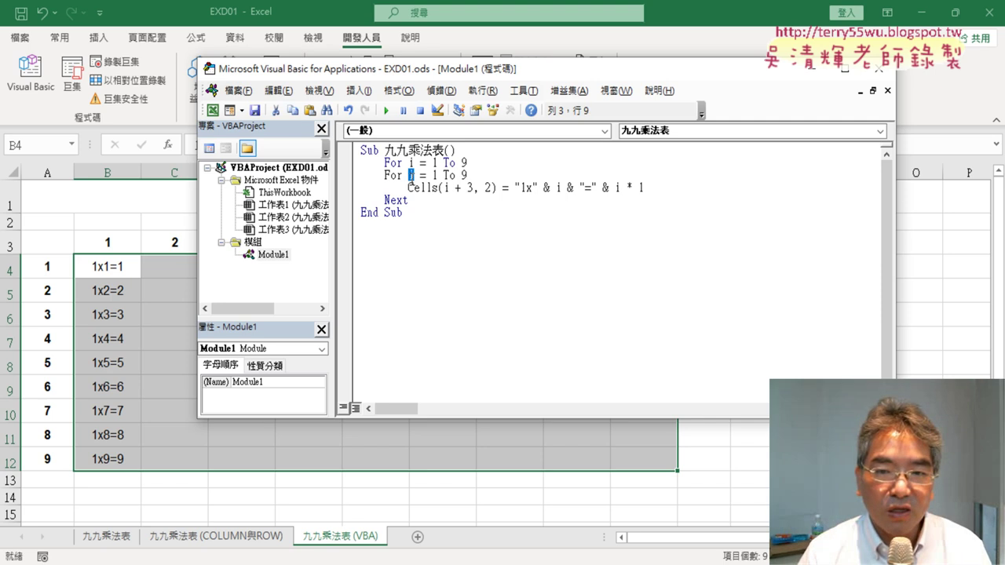
pyautogui.write('j')
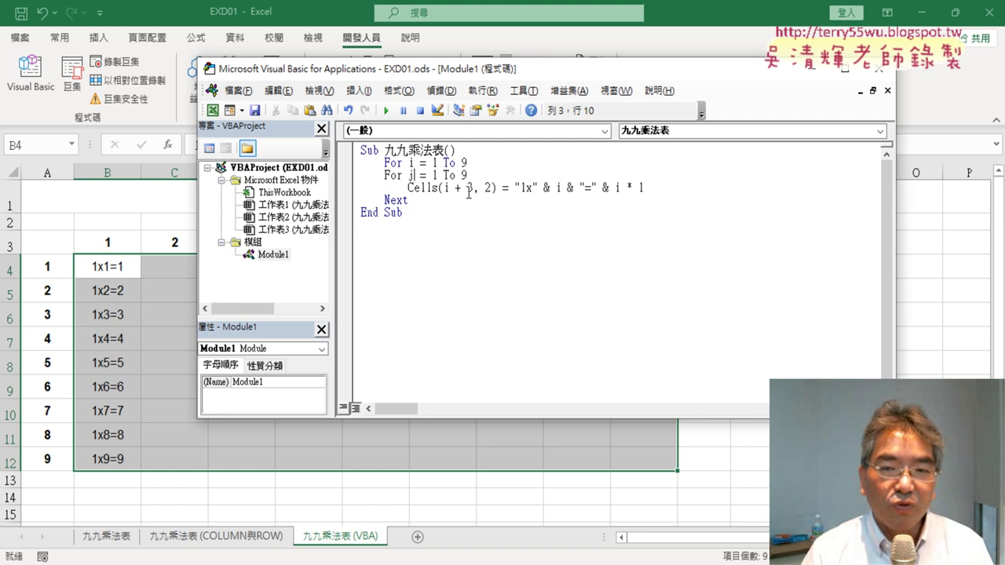
pyautogui.click(384, 175)
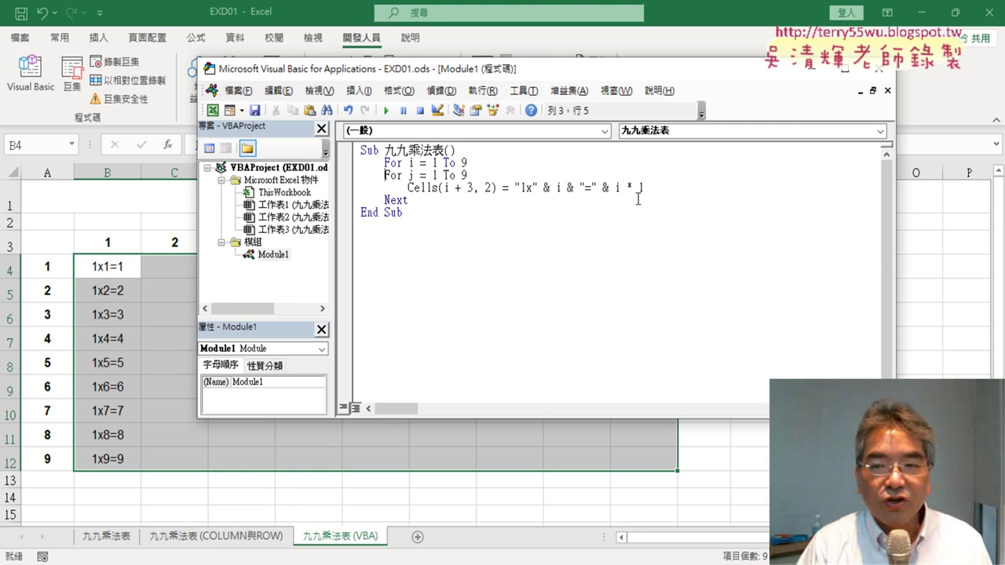
pyautogui.moveTo(644, 188); pyautogui.dragTo(351, 186)
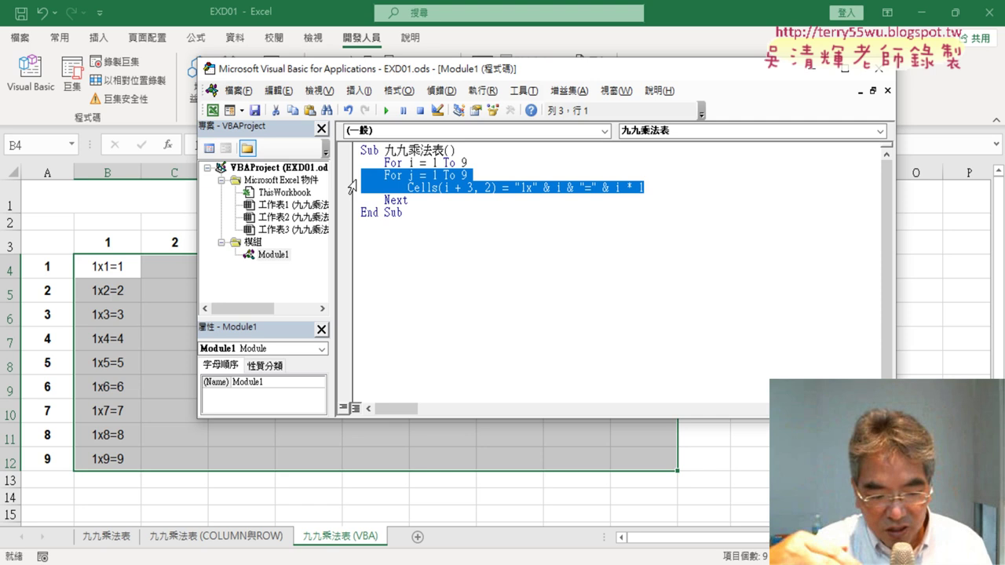
# Indent the inner For j and Cells lines one level inside the i loop
pyautogui.press('Tab')
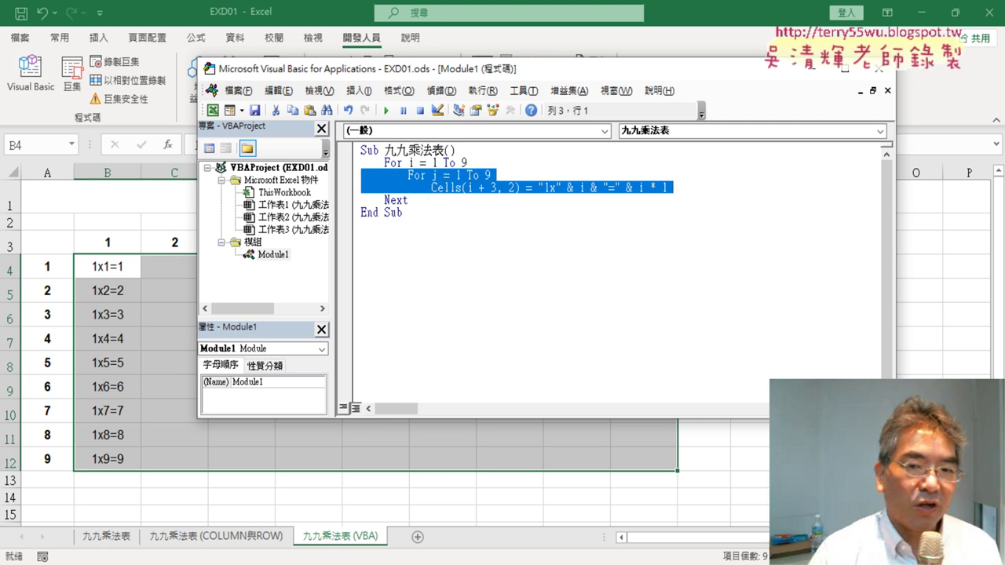
pyautogui.click(413, 163)
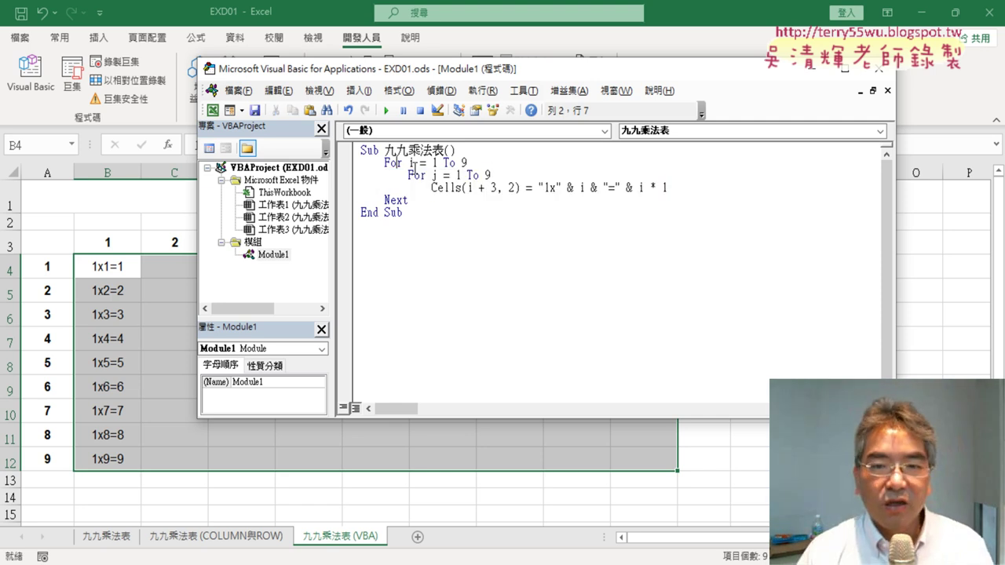
pyautogui.click(414, 175)
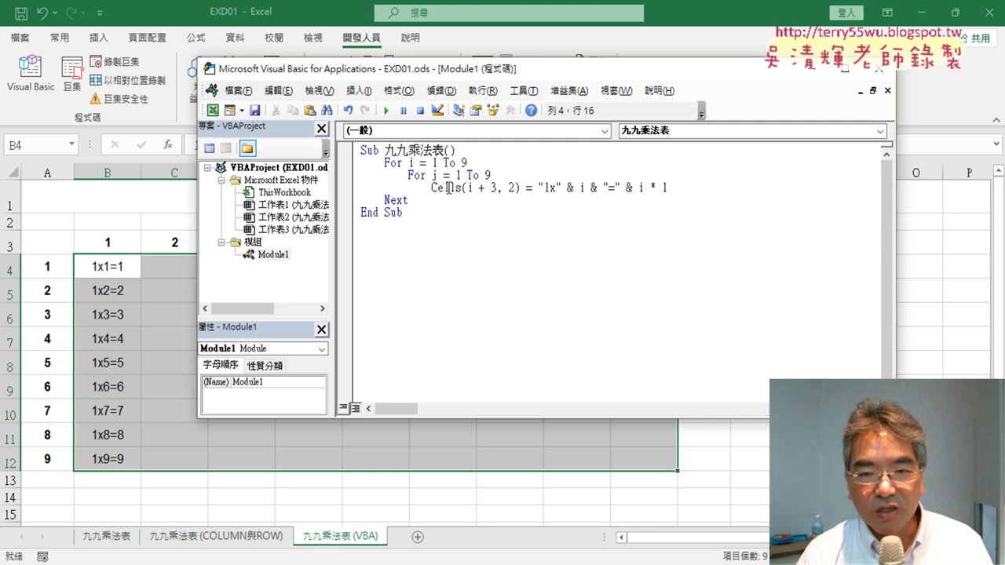
pyautogui.hotkey('shift', 'Right')
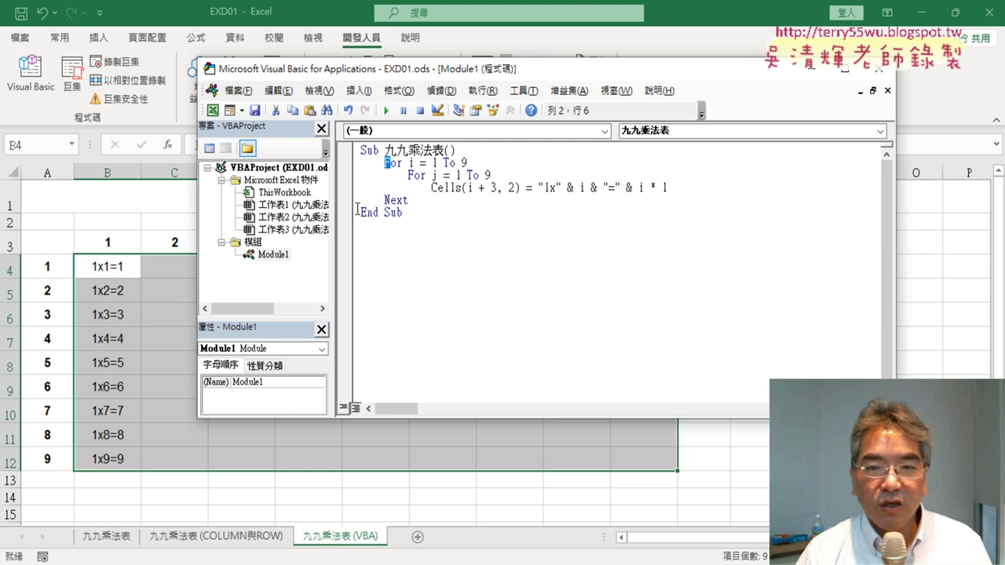
pyautogui.click(413, 176)
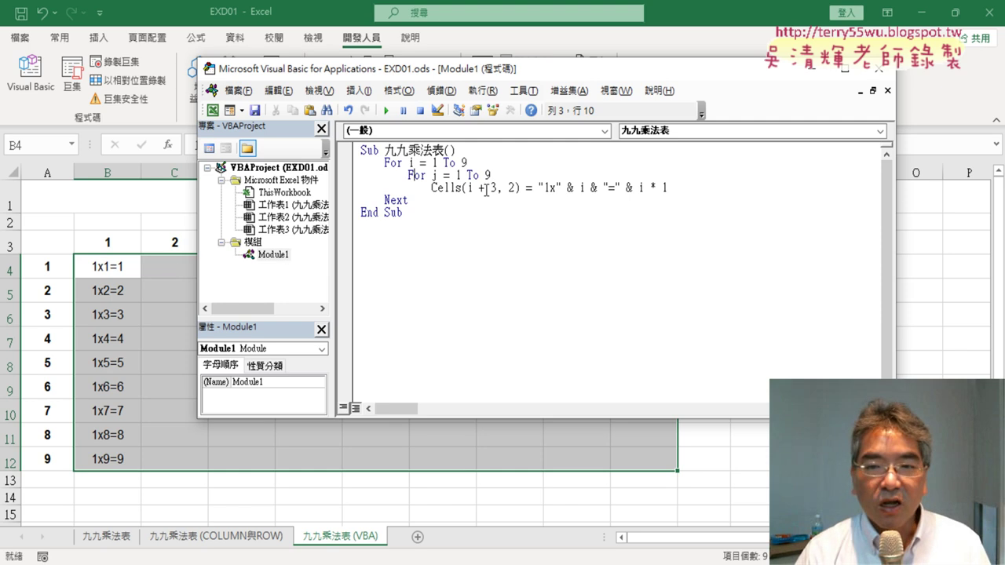
pyautogui.moveTo(490, 175); pyautogui.dragTo(408, 175)
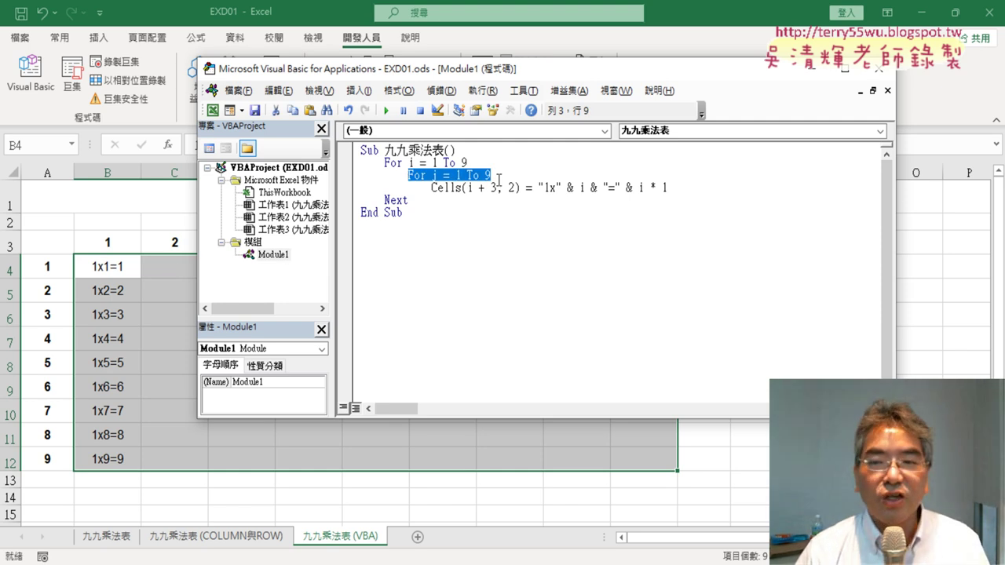
# Add a Next line after the Cells statement to close the j loop
pyautogui.click(680, 187)
pyautogui.press('Return')
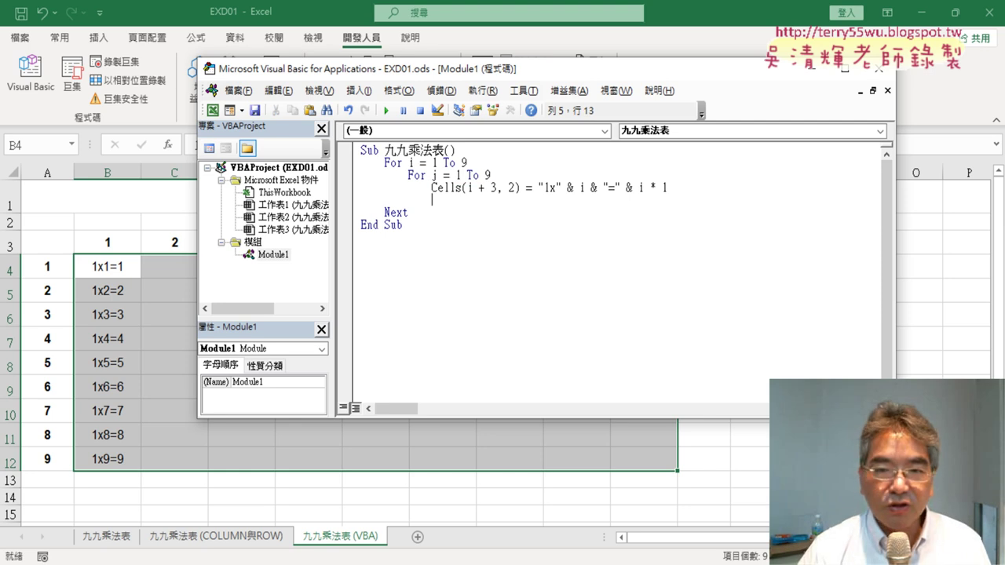
pyautogui.write('n')
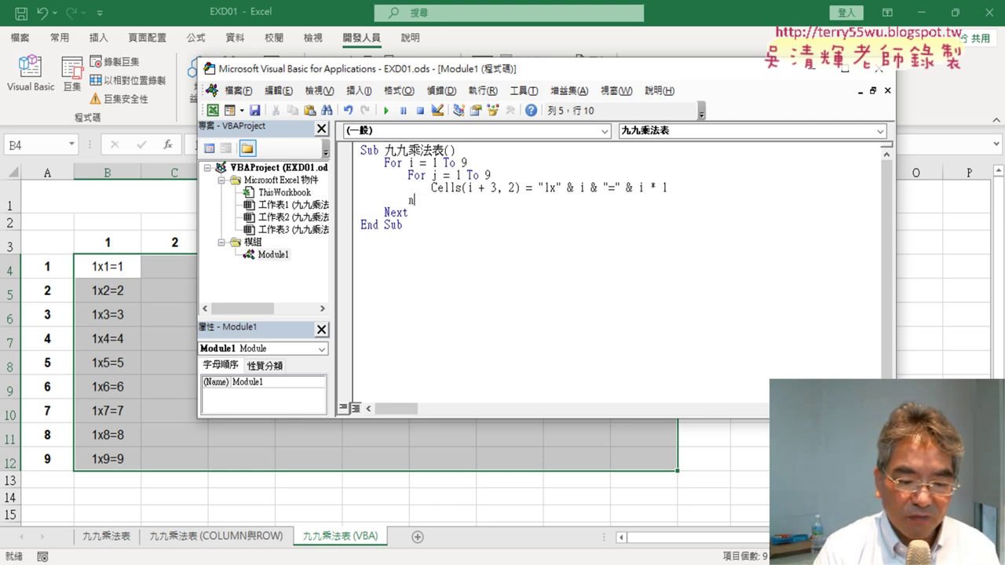
pyautogui.write('ex')
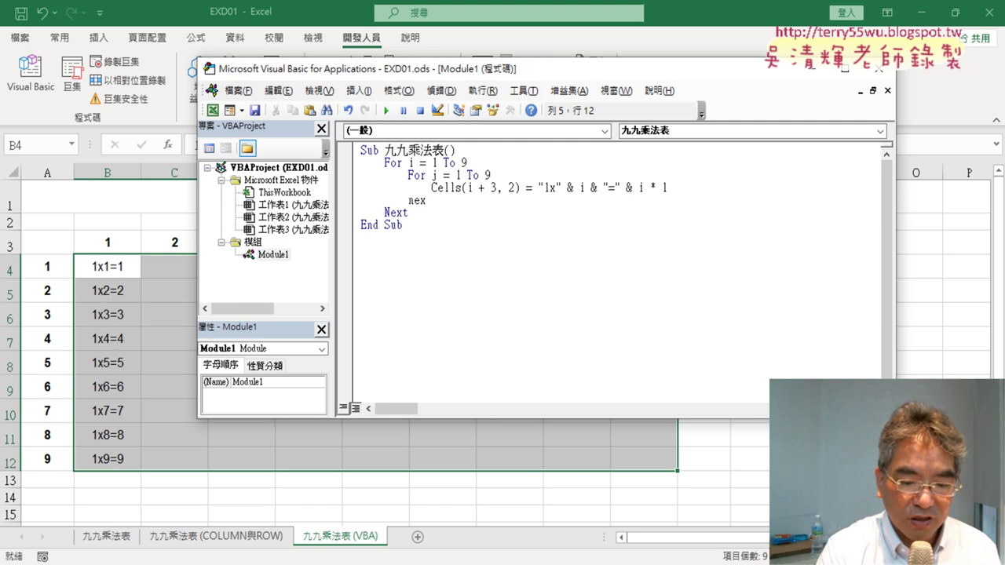
pyautogui.write('t')
pyautogui.click(736, 276)
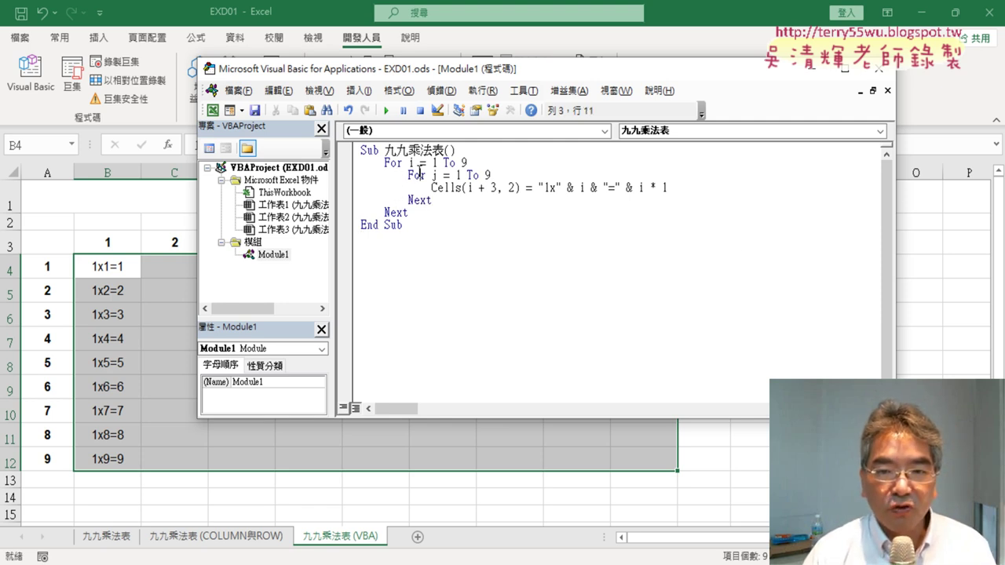
# Replace the fixed column 2 in Cells(i + 3, 2) with j + 1
pyautogui.moveTo(507, 177); pyautogui.dragTo(409, 171)
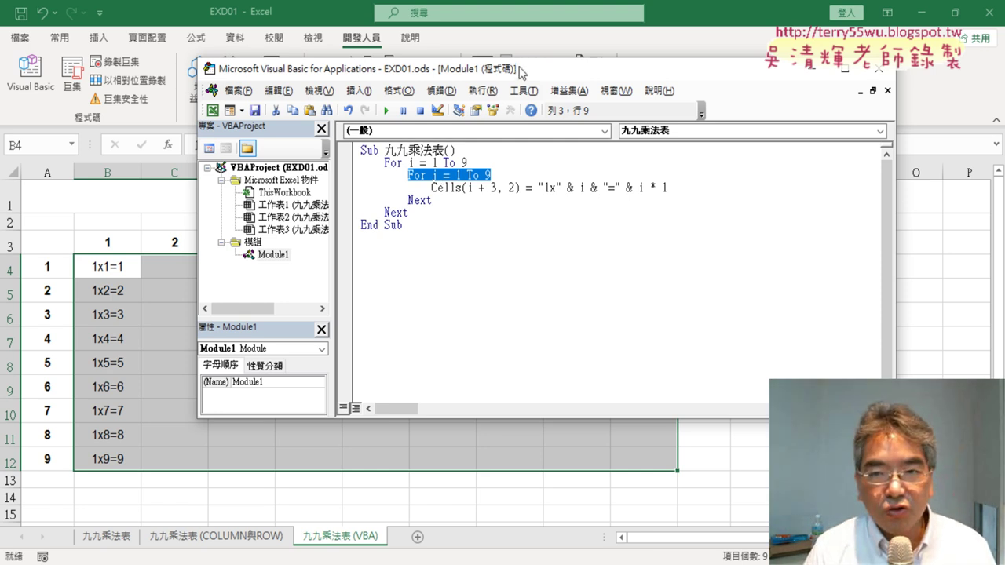
pyautogui.moveTo(519, 67); pyautogui.dragTo(669, 62)
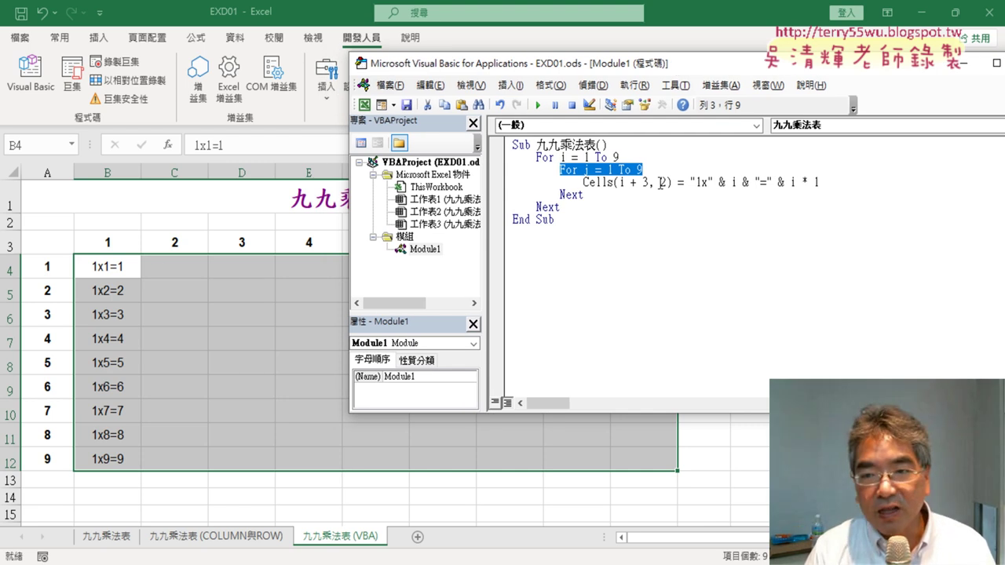
pyautogui.moveTo(642, 183); pyautogui.dragTo(661, 183)
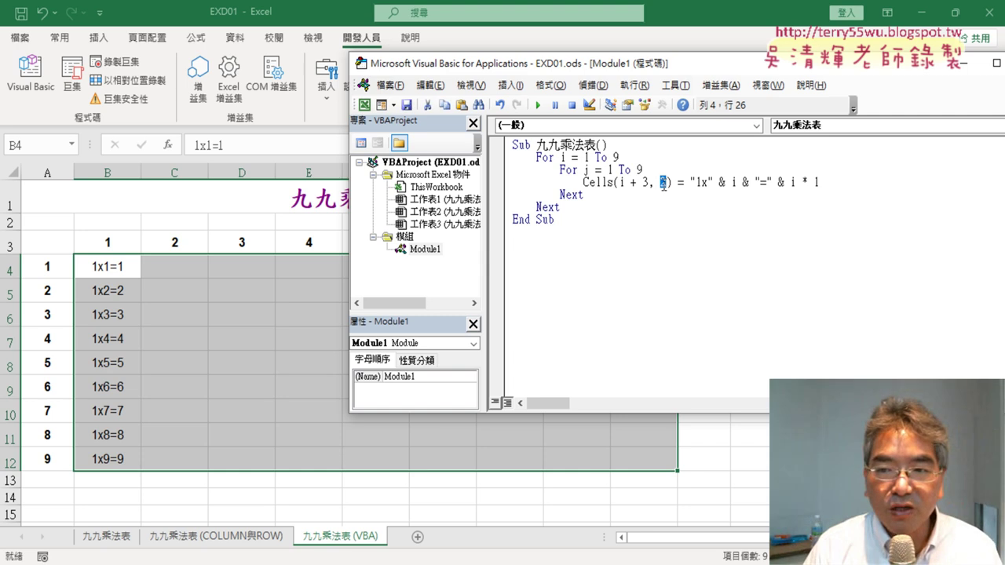
pyautogui.write('j ')
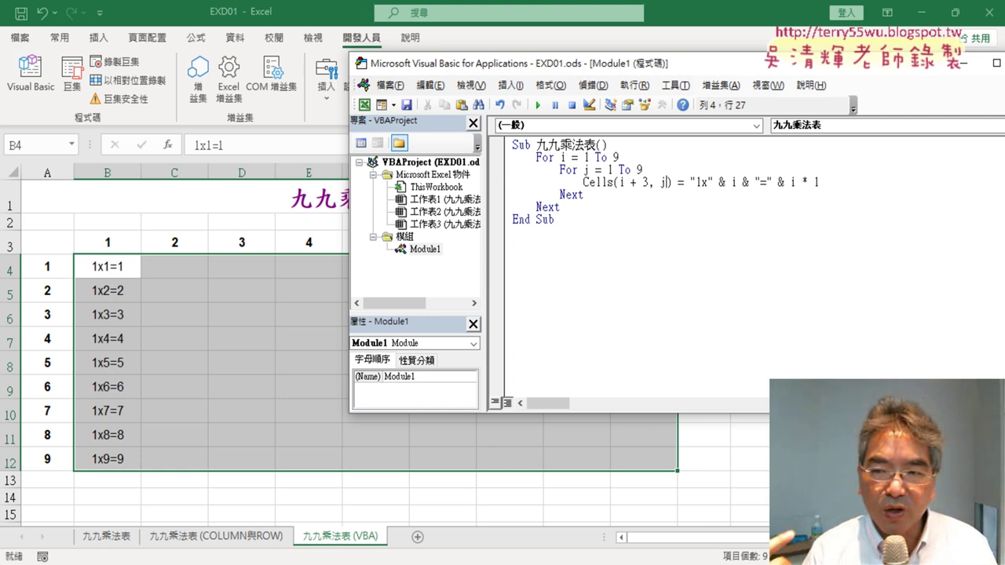
pyautogui.write('+ 1')
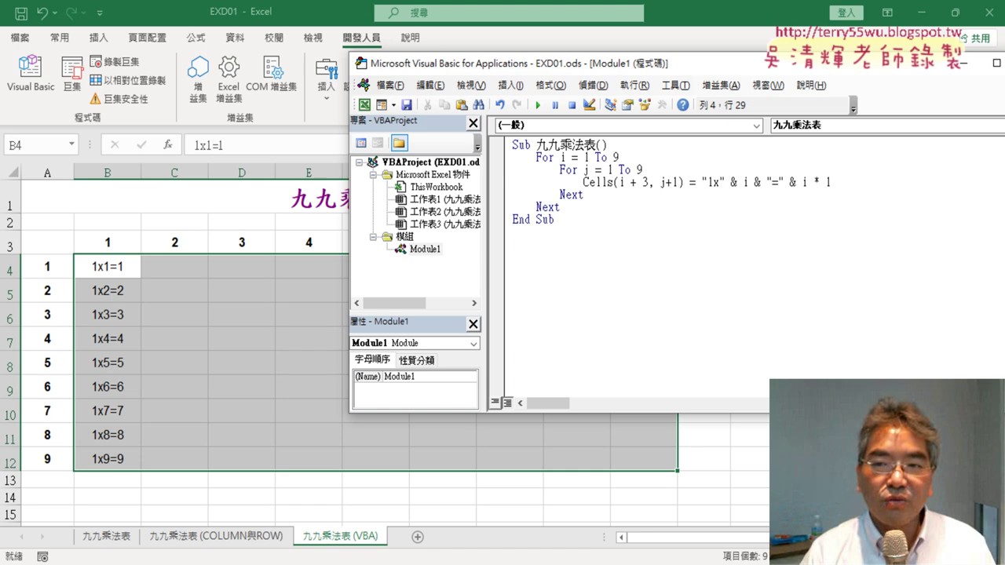
pyautogui.click(707, 221)
# Review the Cells(i + 3, j + 1) reference and run the macro to fill columns B–J
pyautogui.moveTo(690, 182); pyautogui.dragTo(662, 183)
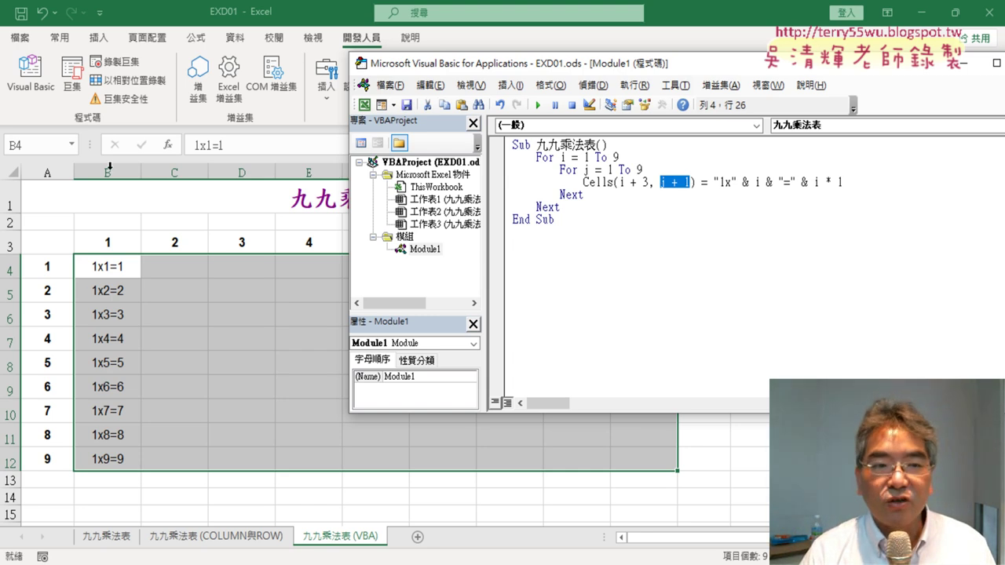
pyautogui.click(682, 182)
pyautogui.doubleClick(664, 182)
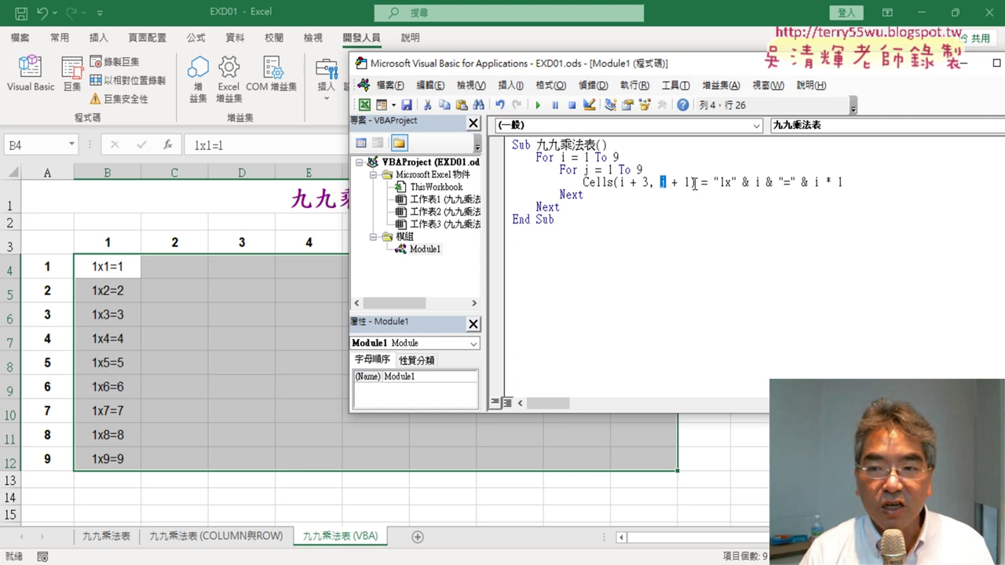
pyautogui.write('j')
pyautogui.moveTo(690, 182); pyautogui.dragTo(671, 182)
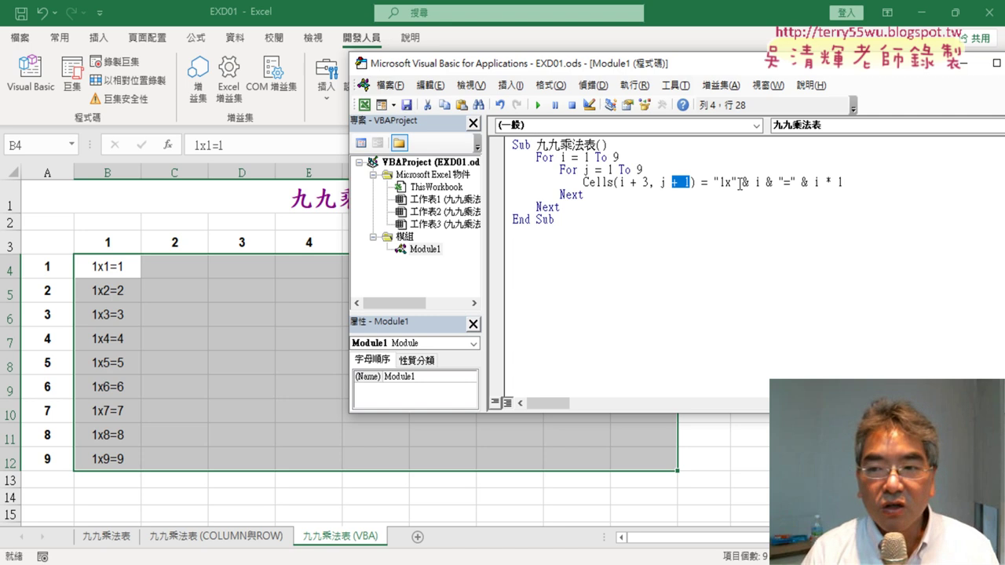
pyautogui.click(698, 183)
pyautogui.moveTo(698, 183); pyautogui.dragTo(579, 182)
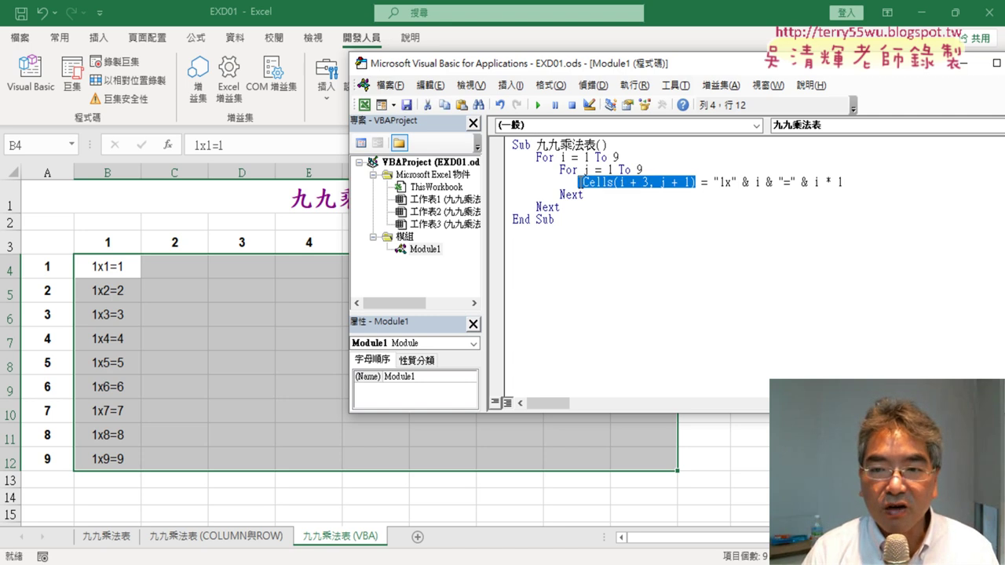
pyautogui.moveTo(646, 169); pyautogui.dragTo(559, 169)
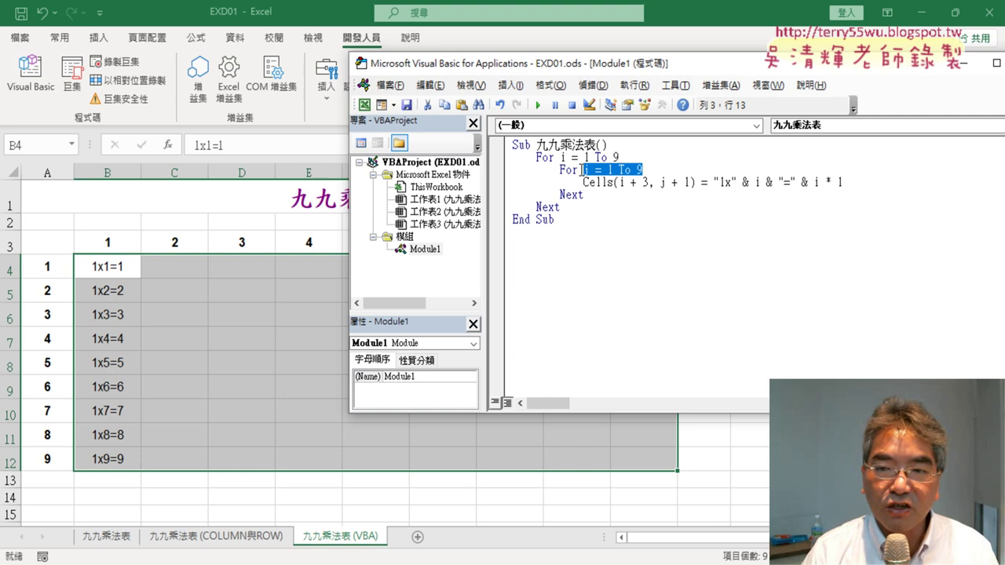
pyautogui.moveTo(689, 184); pyautogui.dragTo(661, 183)
pyautogui.click(638, 174)
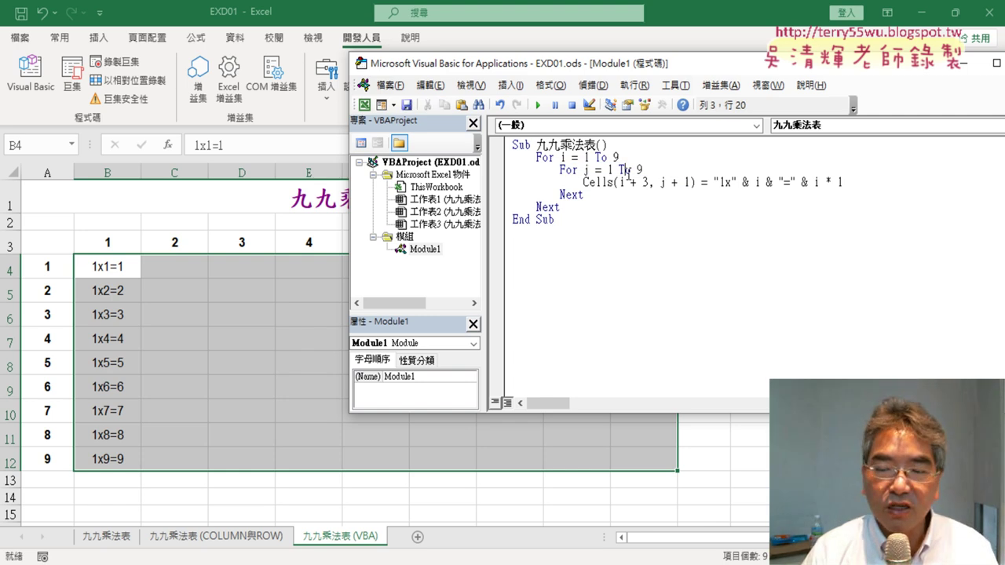
pyautogui.click(538, 104)
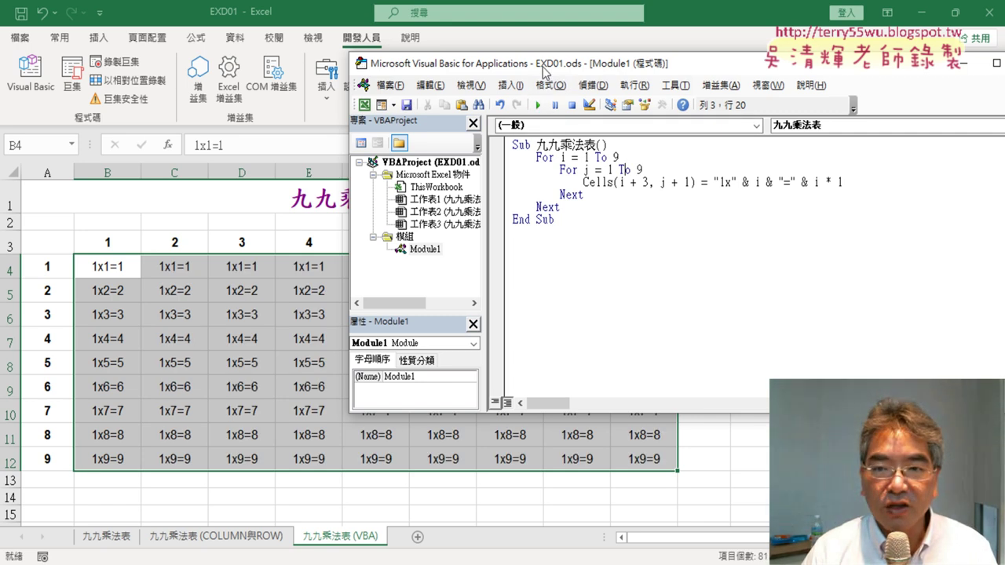
pyautogui.moveTo(545, 72); pyautogui.dragTo(795, 66)
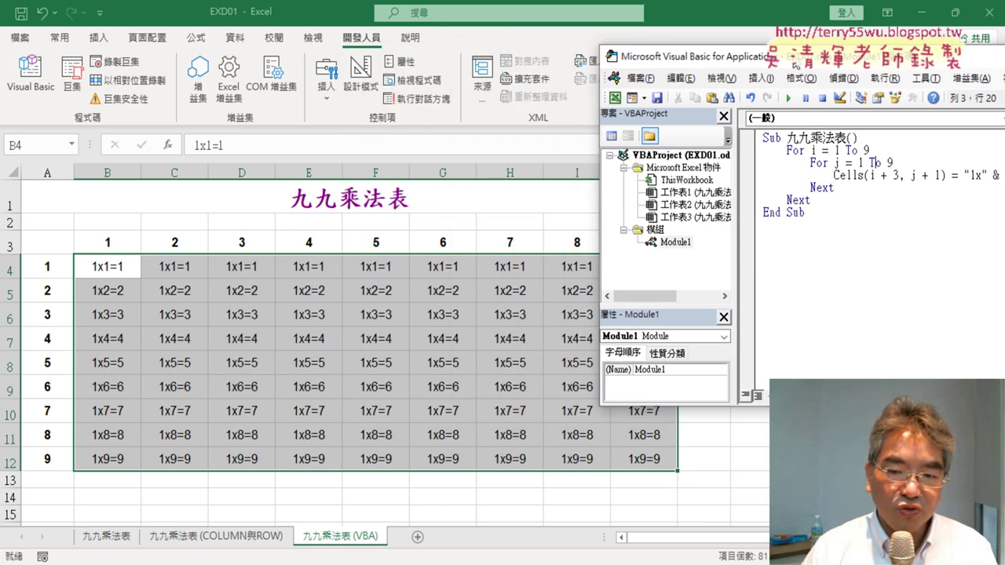
# Replace the fixed 1 in the label with j & "x" and rerun the macro
pyautogui.moveTo(795, 65); pyautogui.dragTo(504, 48)
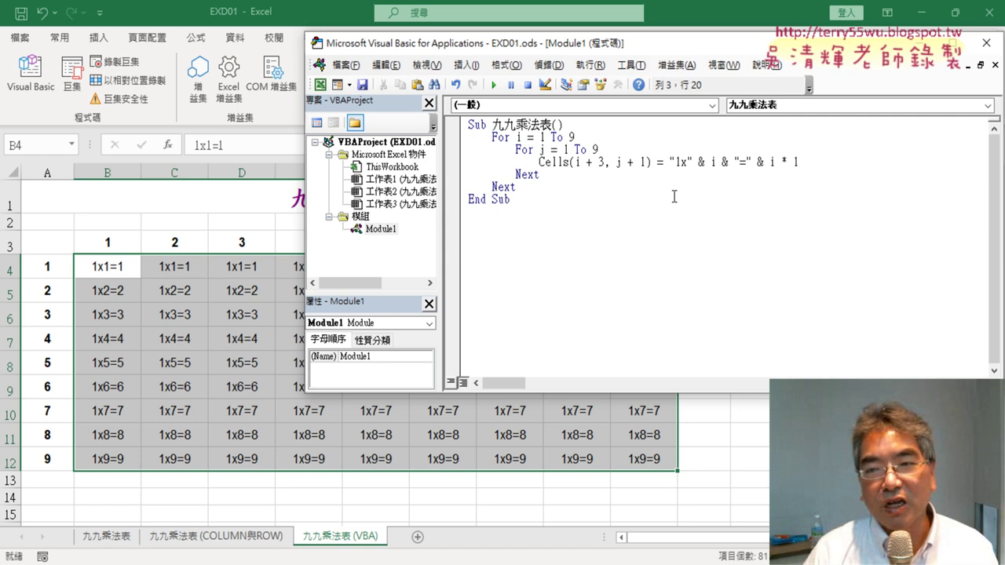
pyautogui.moveTo(681, 161); pyautogui.dragTo(676, 161)
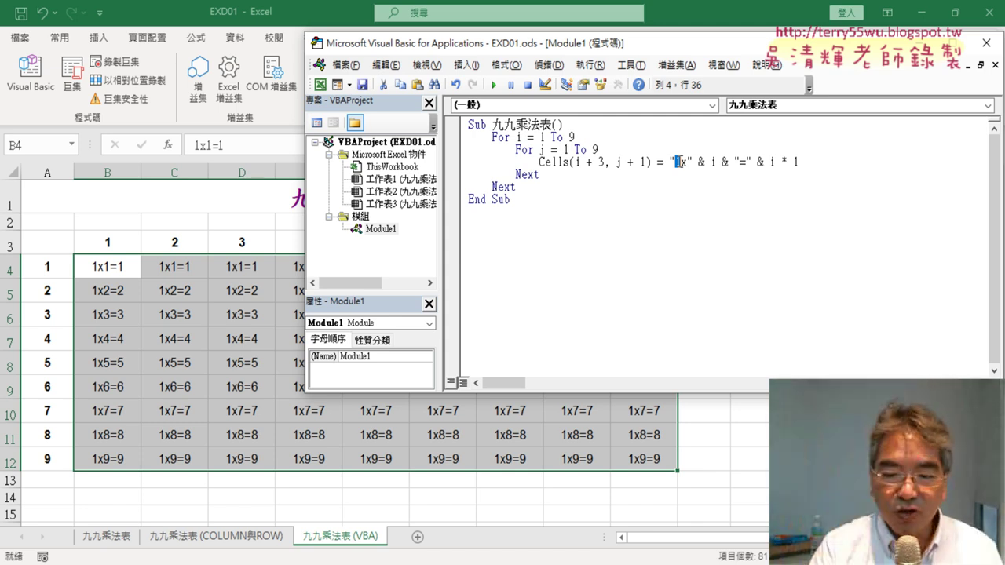
pyautogui.press('Delete')
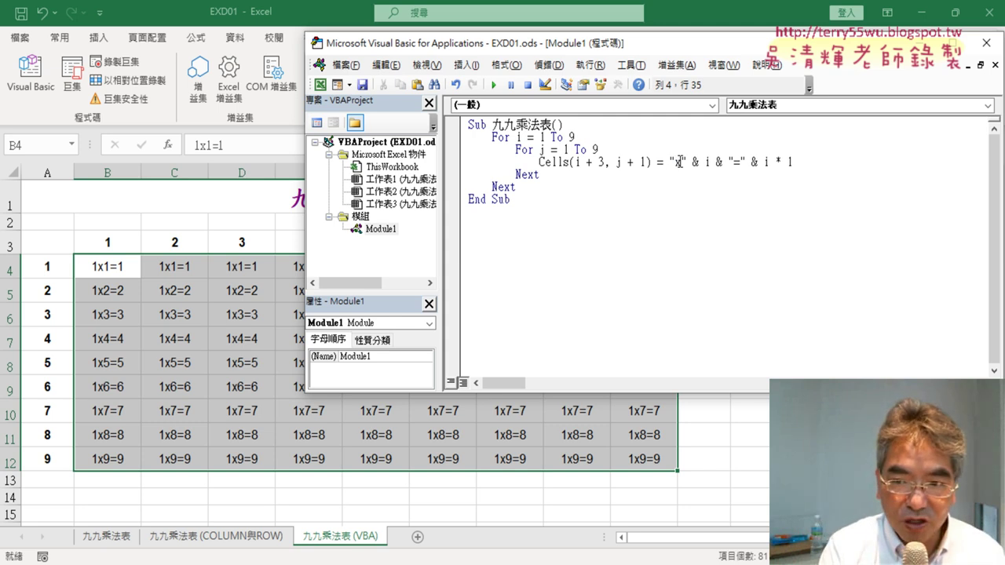
pyautogui.write('j ')
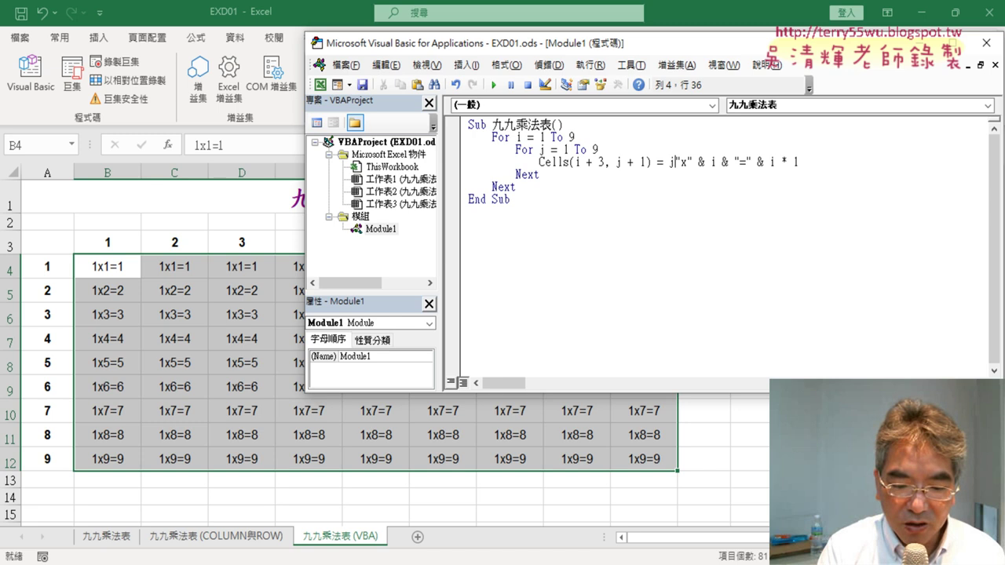
pyautogui.write('&')
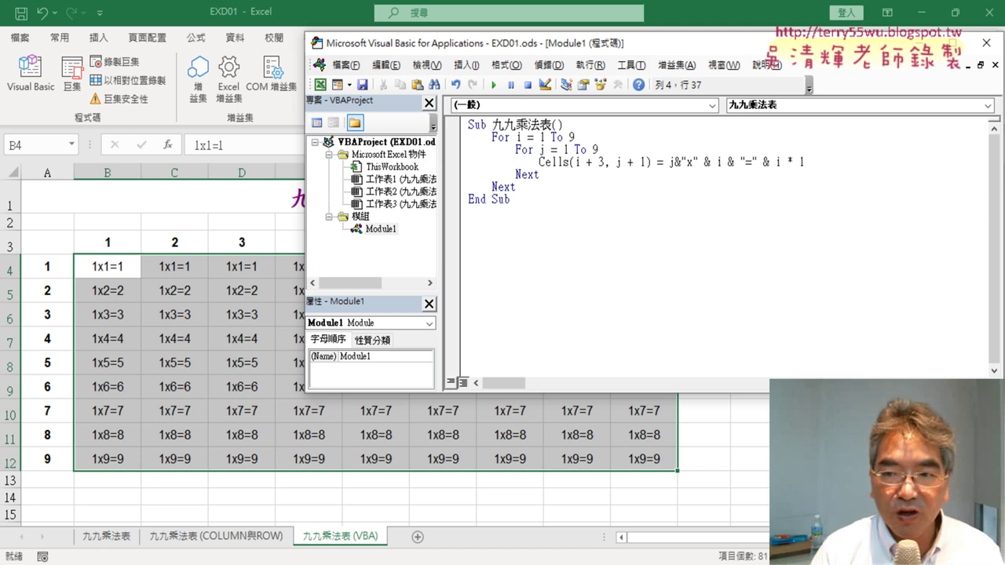
pyautogui.write(' "x"')
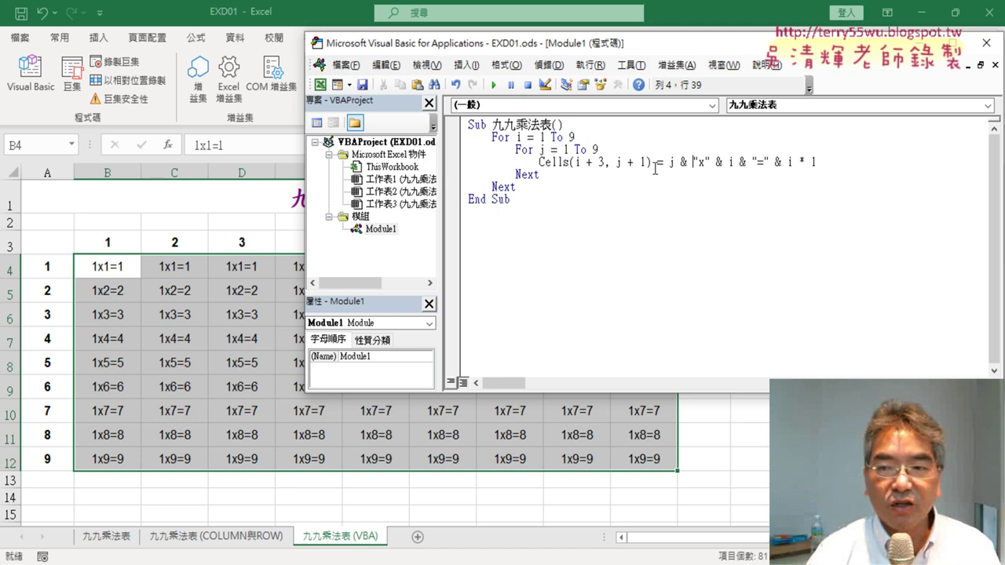
pyautogui.moveTo(669, 162); pyautogui.dragTo(688, 161)
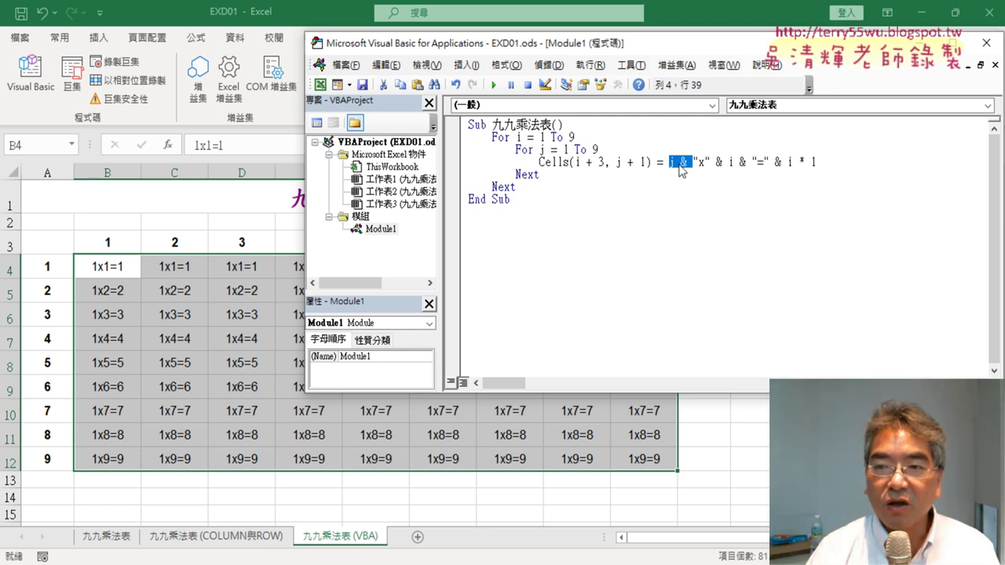
pyautogui.click(494, 84)
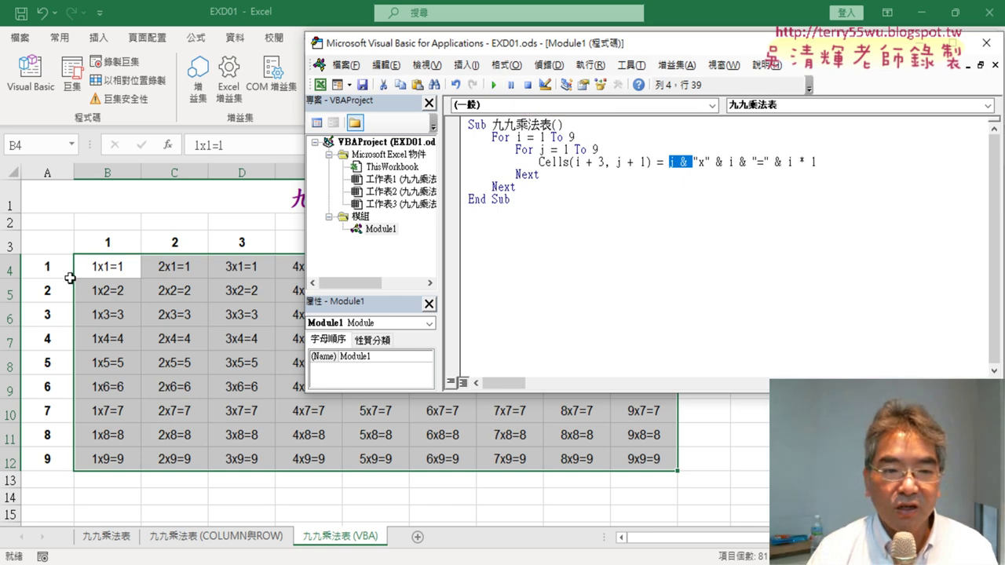
# Add j after "i * " in the Cells line, rerun the macro, and check cell B4
pyautogui.moveTo(545, 50); pyautogui.dragTo(744, 84)
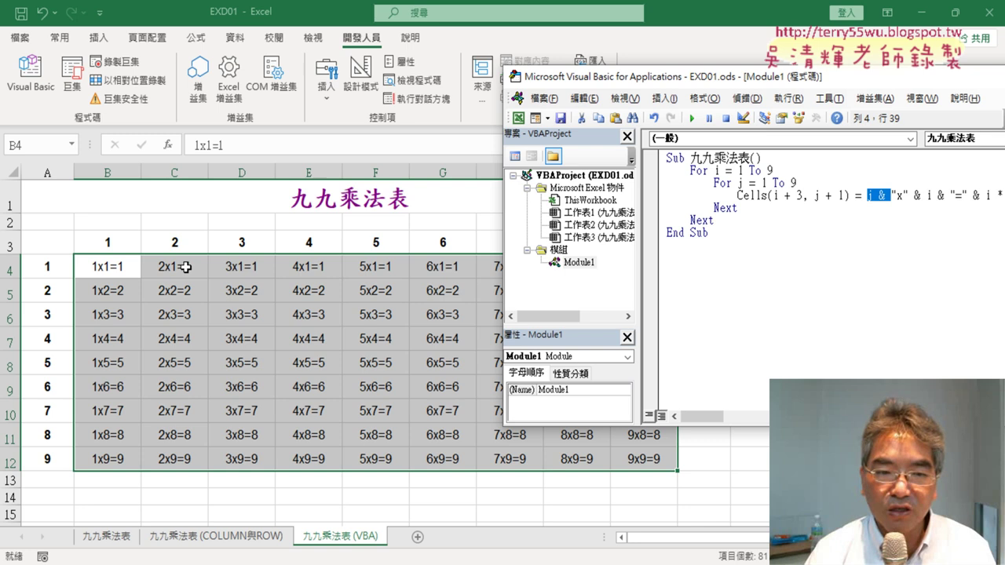
pyautogui.moveTo(675, 85); pyautogui.dragTo(232, 90)
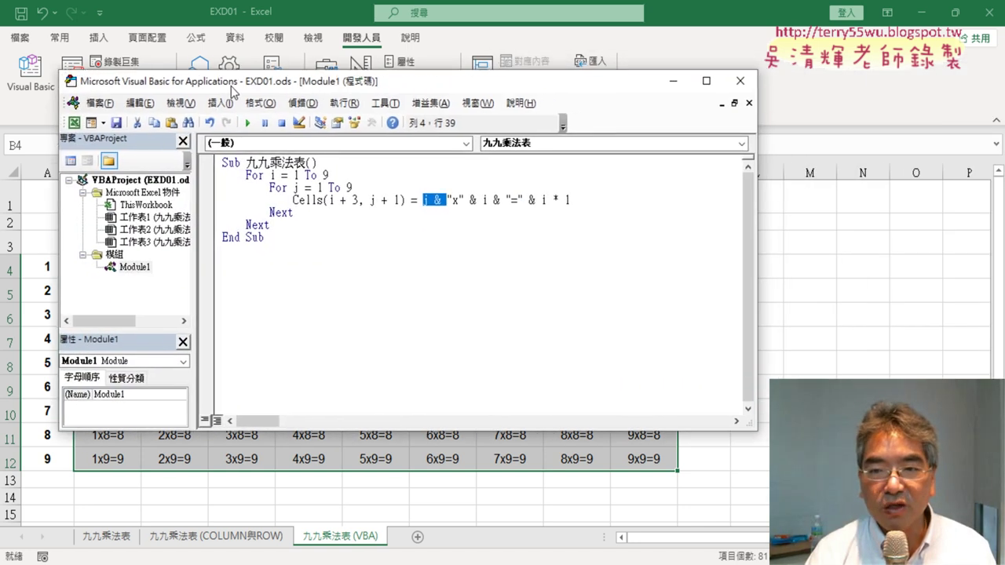
pyautogui.click(573, 200)
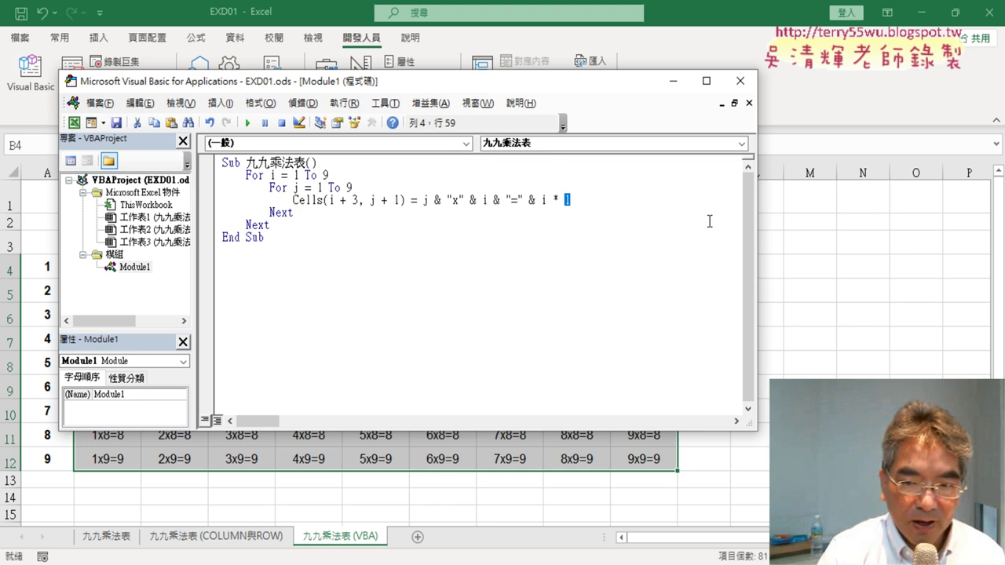
pyautogui.write('j')
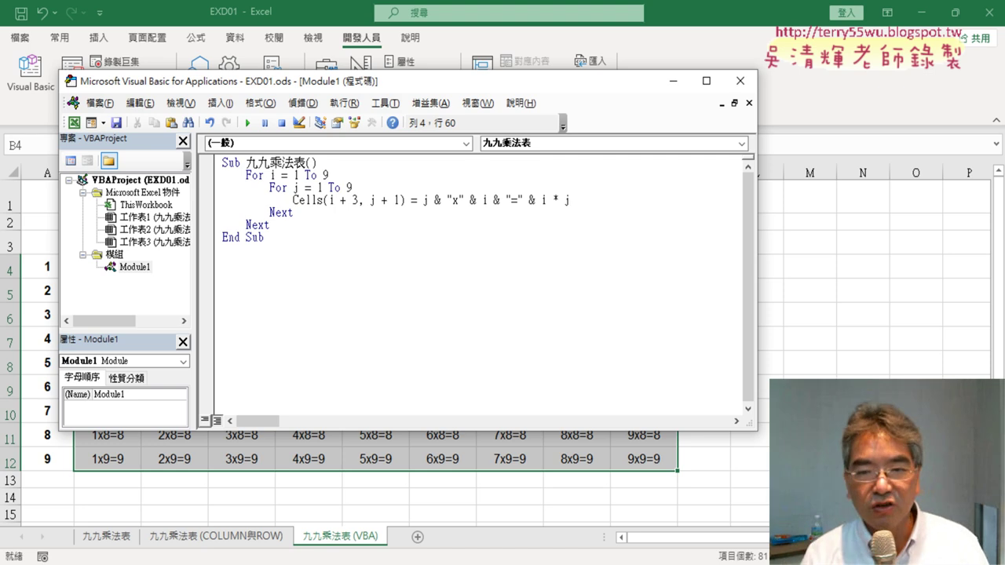
pyautogui.moveTo(496, 88); pyautogui.dragTo(808, 75)
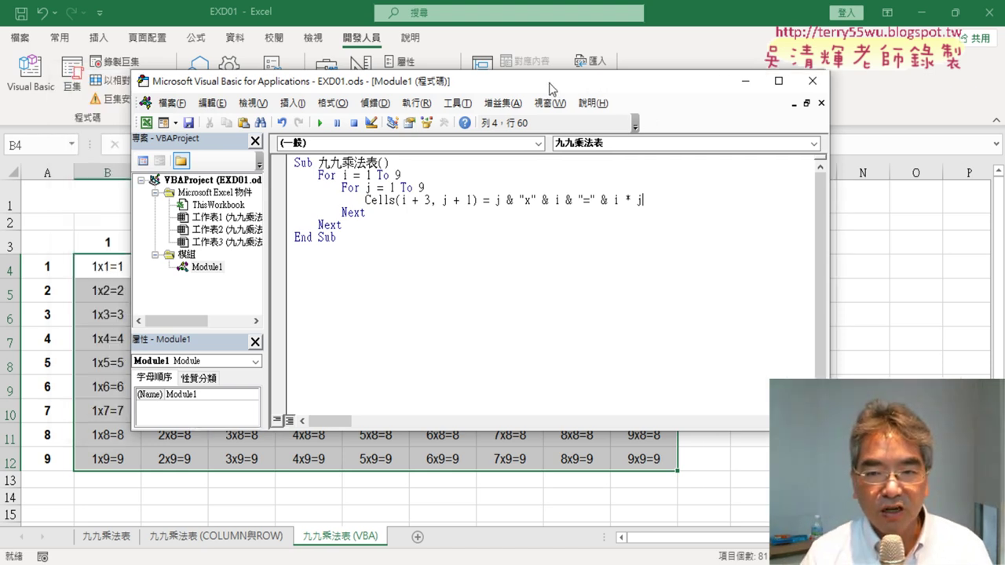
pyautogui.click(562, 112)
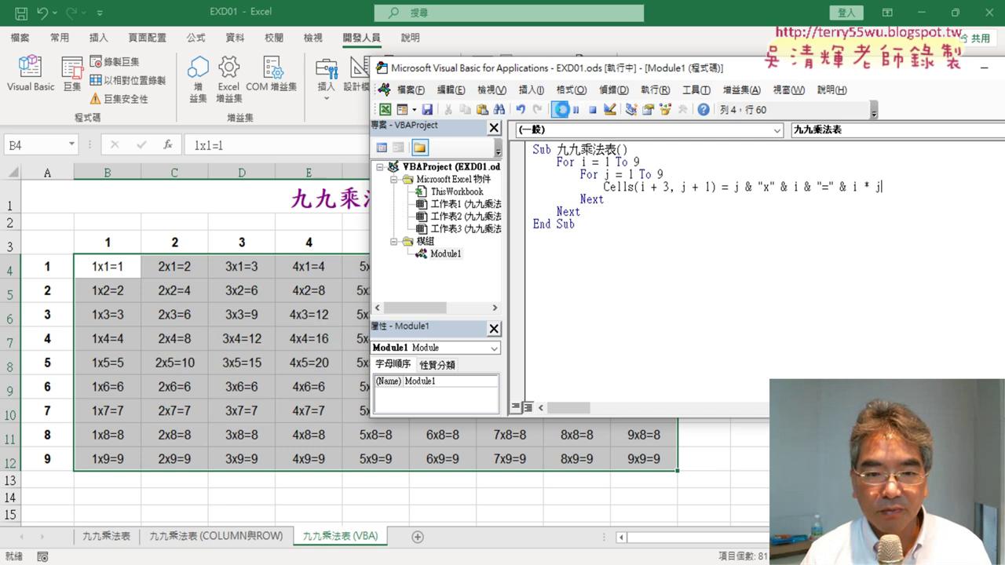
pyautogui.click(103, 248)
pyautogui.click(109, 270)
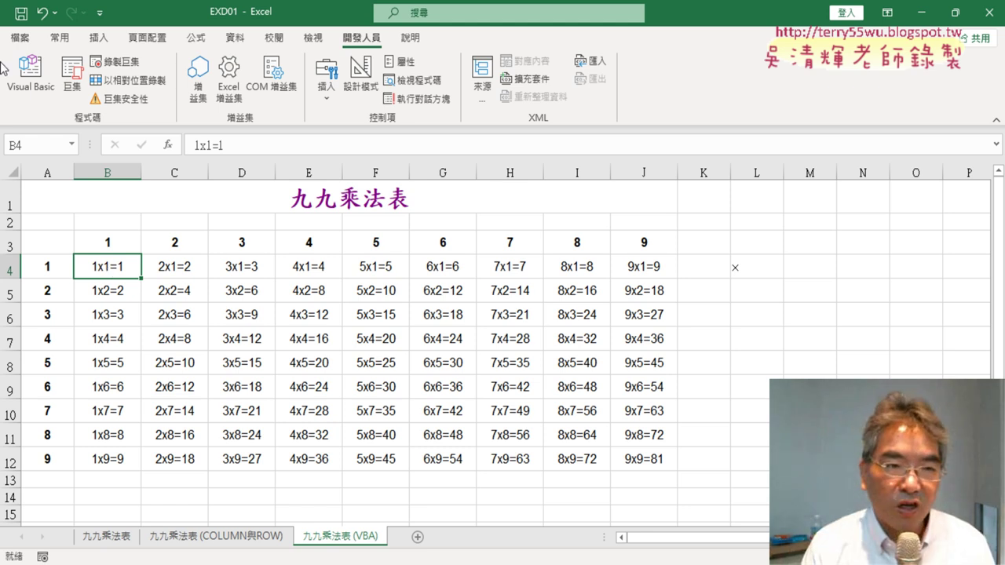
# Reopen the VBA editor beside the table, review the macro lines, and narrow the window
pyautogui.click(30, 72)
pyautogui.moveTo(518, 74); pyautogui.dragTo(276, 74)
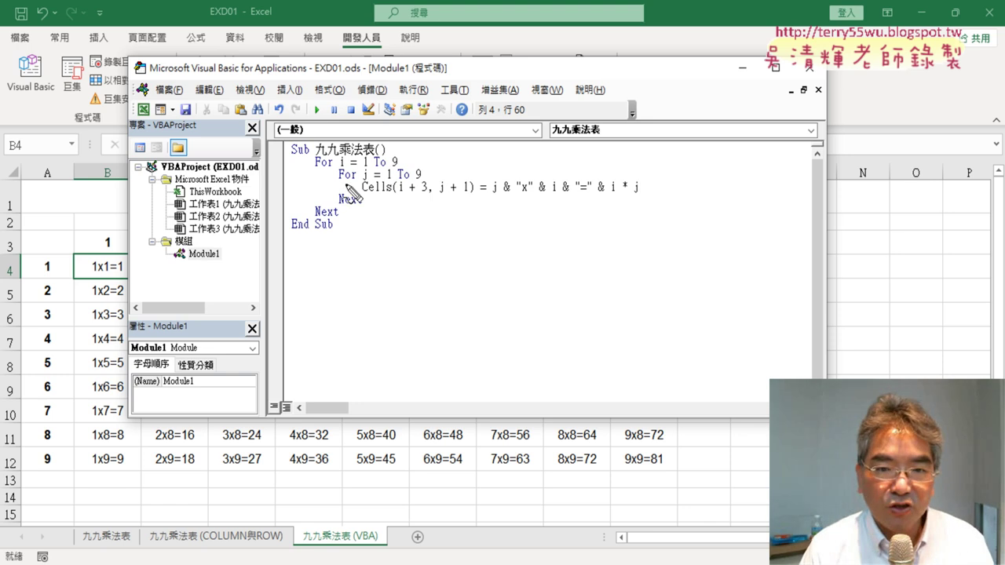
pyautogui.moveTo(339, 181); pyautogui.dragTo(424, 183)
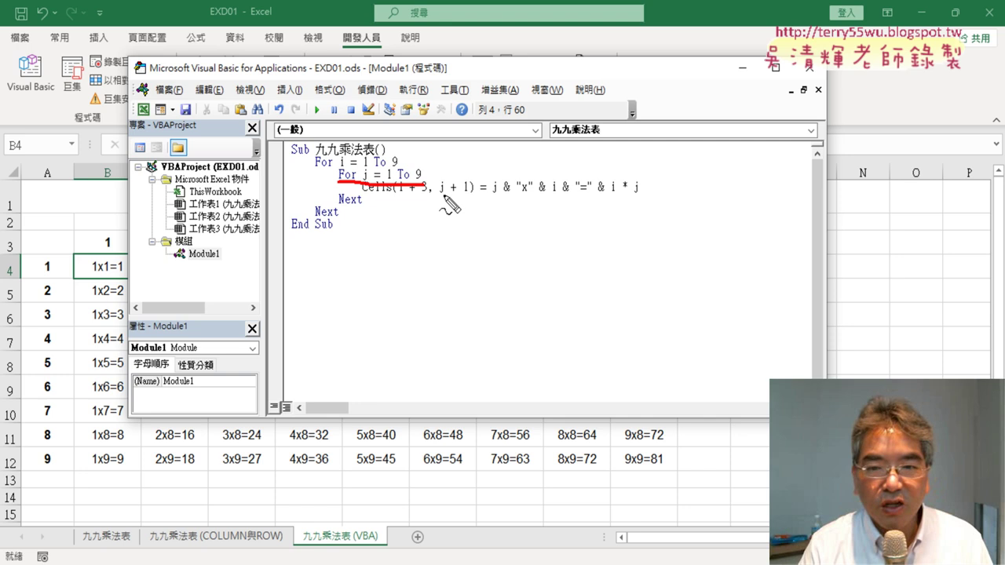
pyautogui.moveTo(441, 197); pyautogui.dragTo(469, 197)
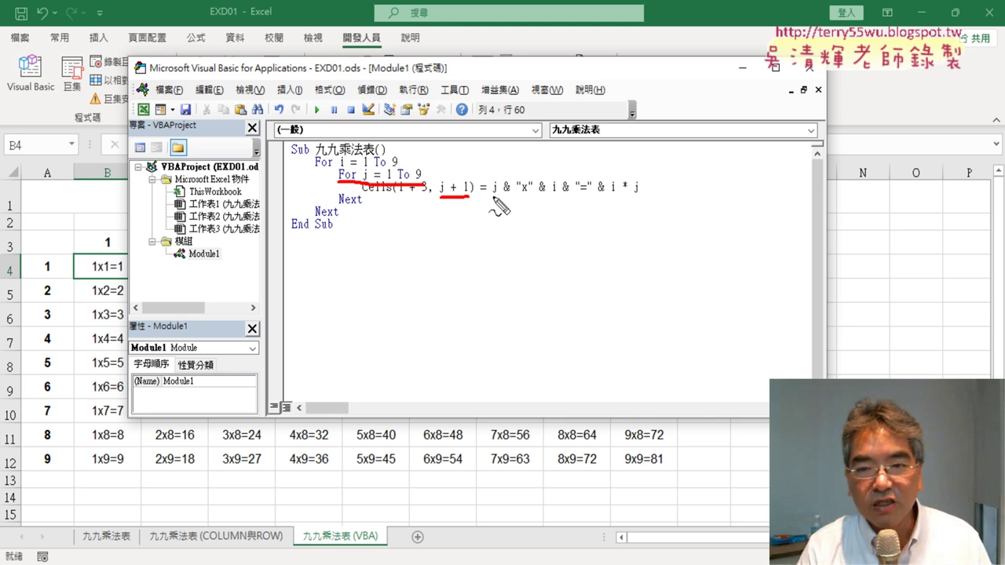
pyautogui.moveTo(492, 197); pyautogui.dragTo(509, 197)
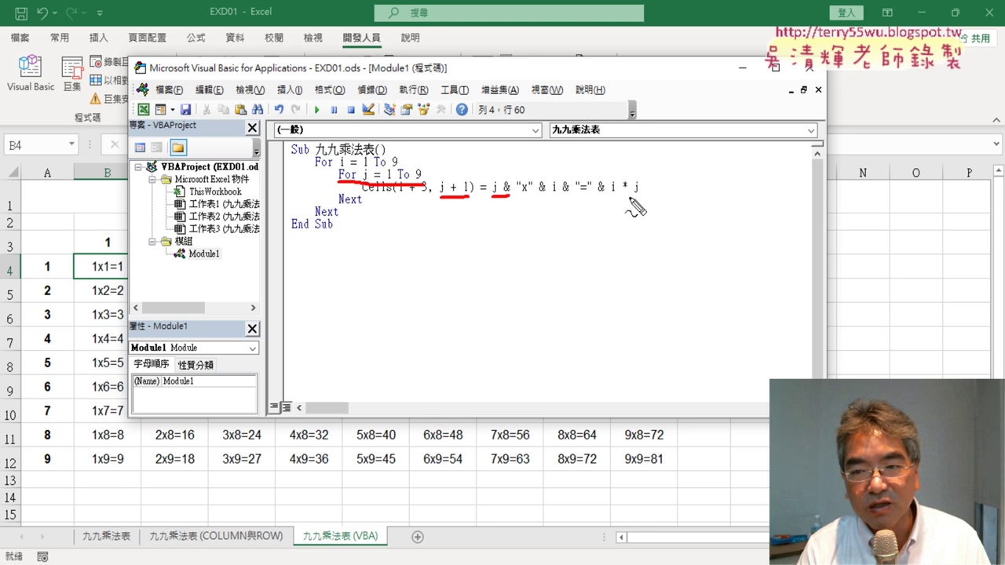
pyautogui.moveTo(622, 197); pyautogui.dragTo(640, 197)
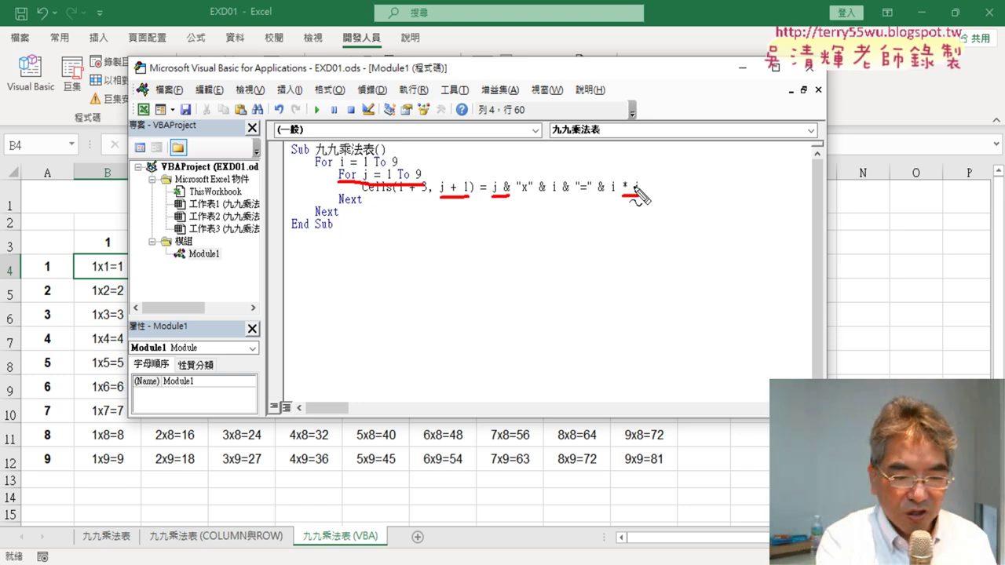
pyautogui.press('Escape')
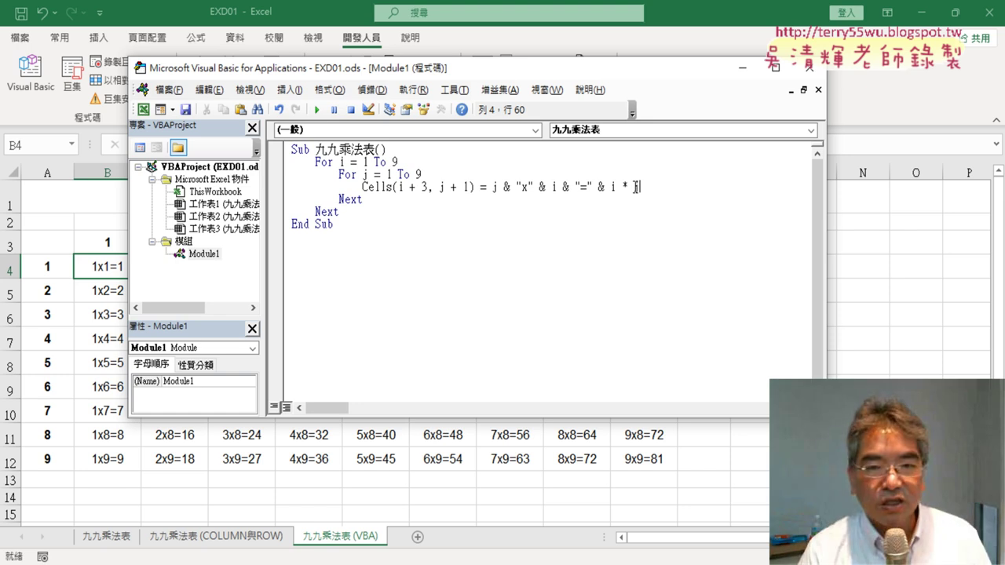
pyautogui.moveTo(823, 281); pyautogui.dragTo(700, 281)
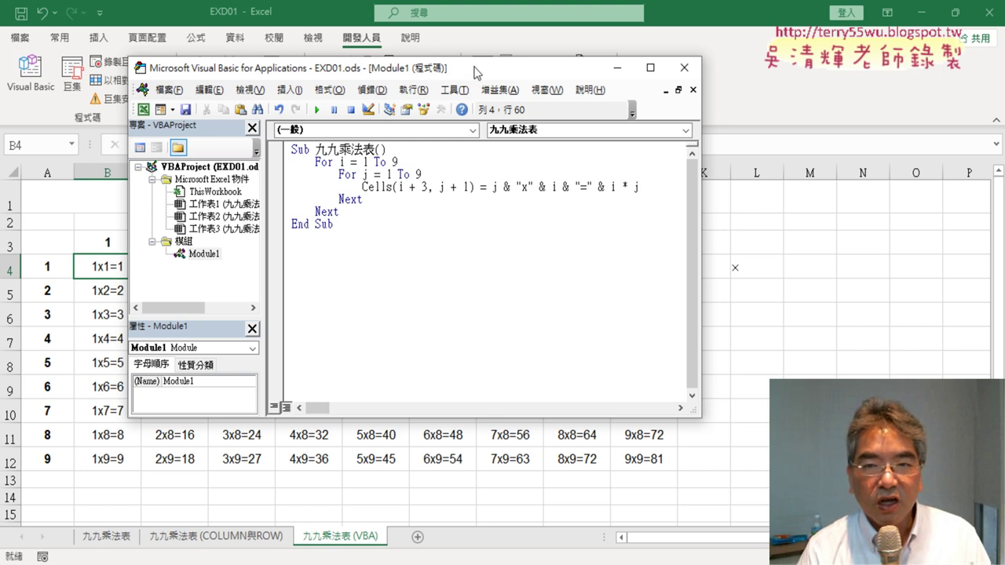
# Copy the whole 九九乘法表 procedure, paste it below End Sub, and select the copy's name
pyautogui.moveTo(475, 73); pyautogui.dragTo(747, 80)
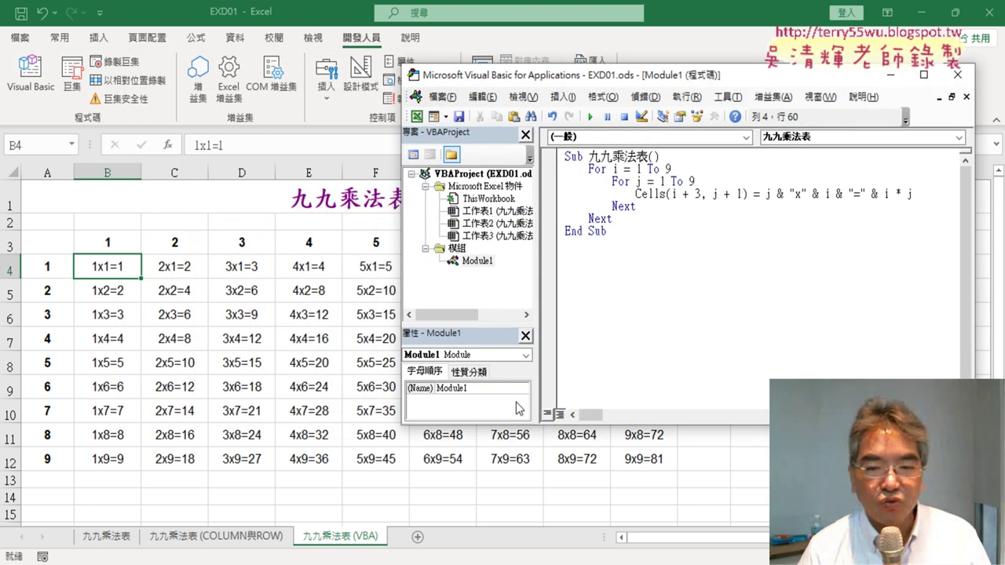
pyautogui.moveTo(620, 236); pyautogui.dragTo(564, 157)
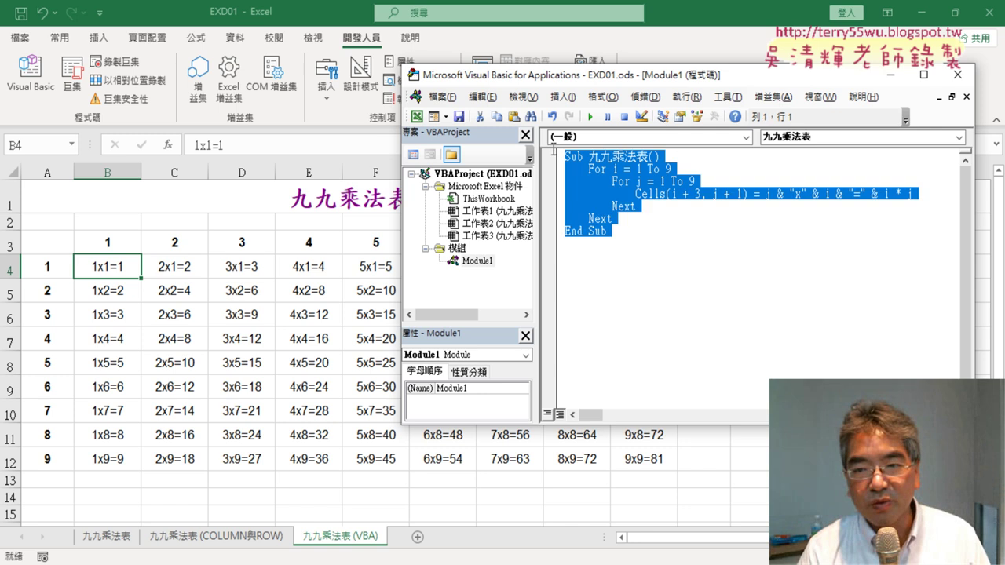
pyautogui.rightClick(599, 179)
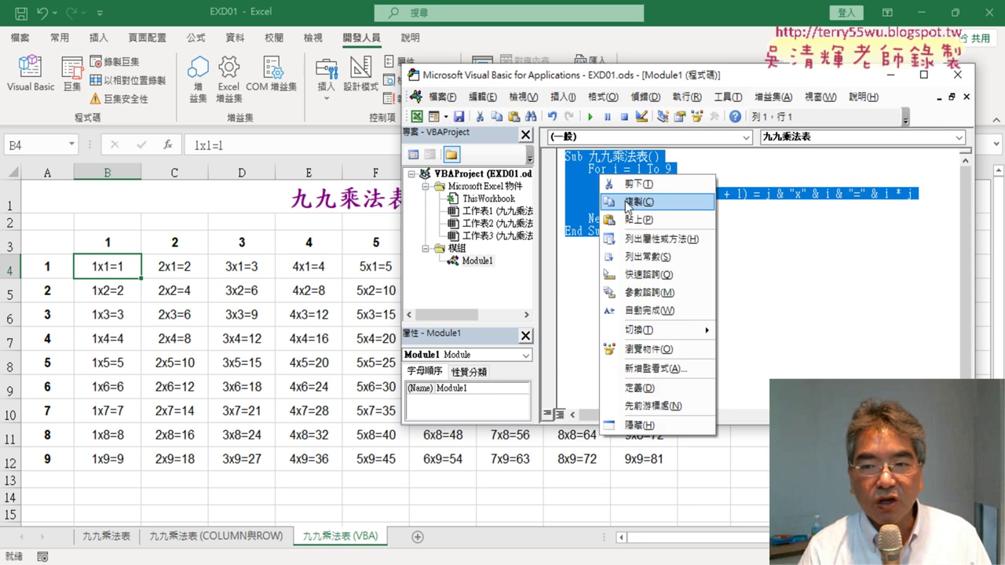
pyautogui.click(627, 202)
pyautogui.click(607, 262)
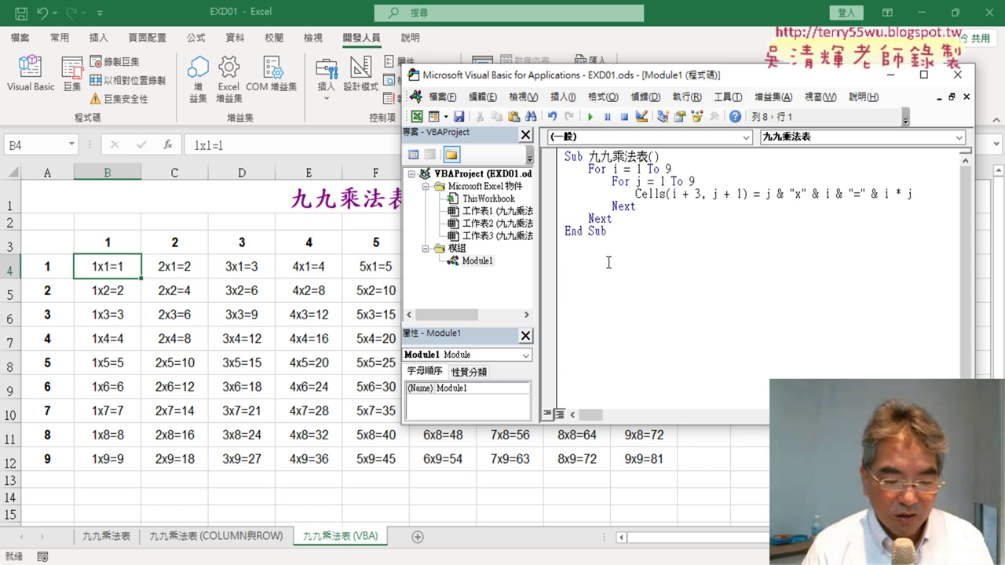
pyautogui.hotkey('ctrl', 'v')
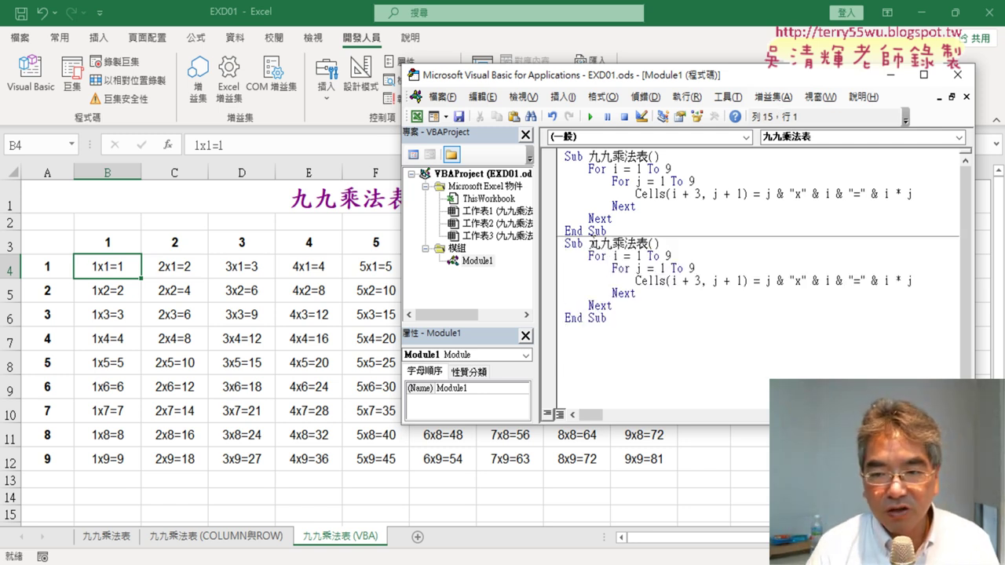
pyautogui.moveTo(590, 244); pyautogui.dragTo(648, 244)
pyautogui.write('ㄑㄧ')
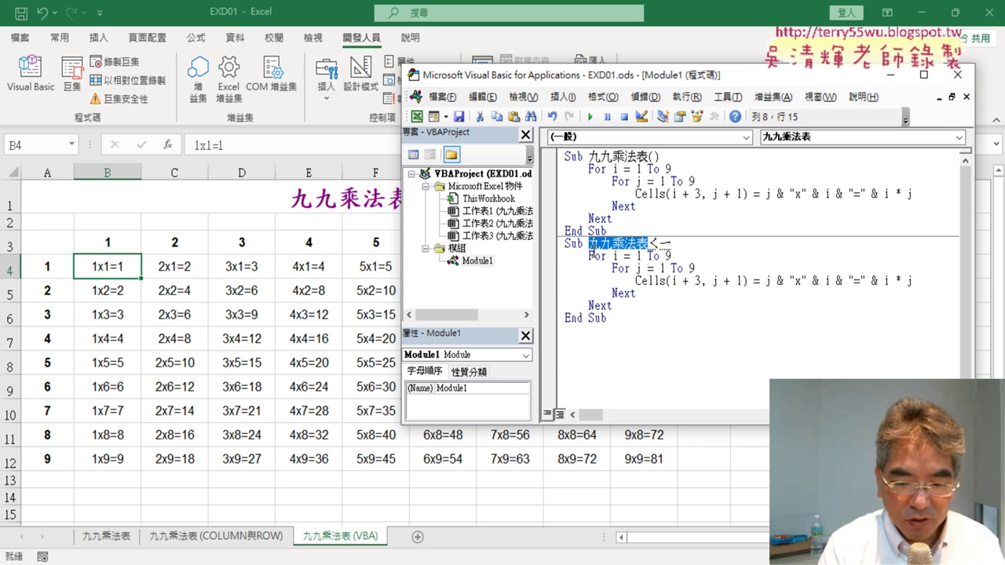
# Rename the copied procedure to 清除
pyautogui.write('/')
pyautogui.press('space')
pyautogui.write('tj')
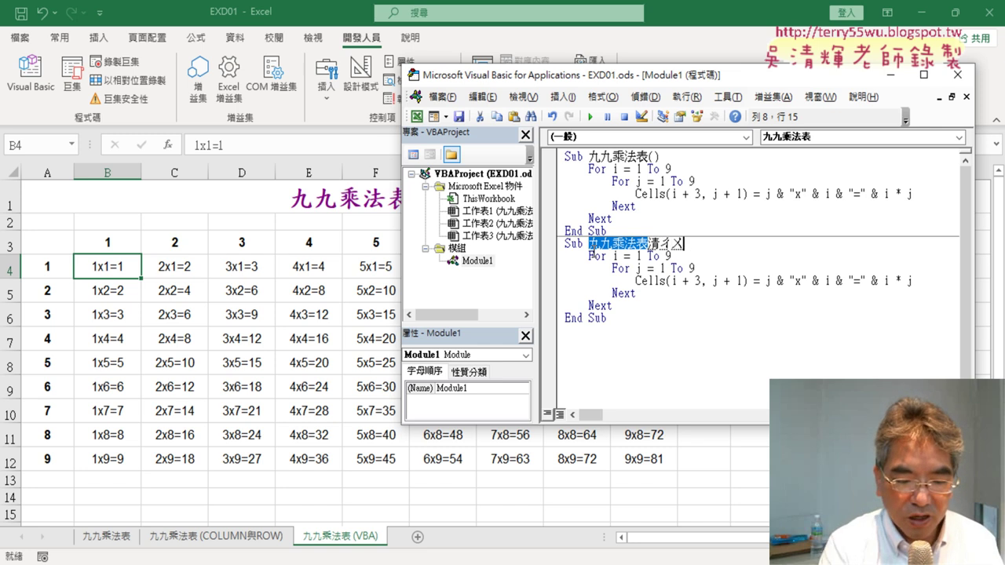
pyautogui.write('6')
pyautogui.press('Return')
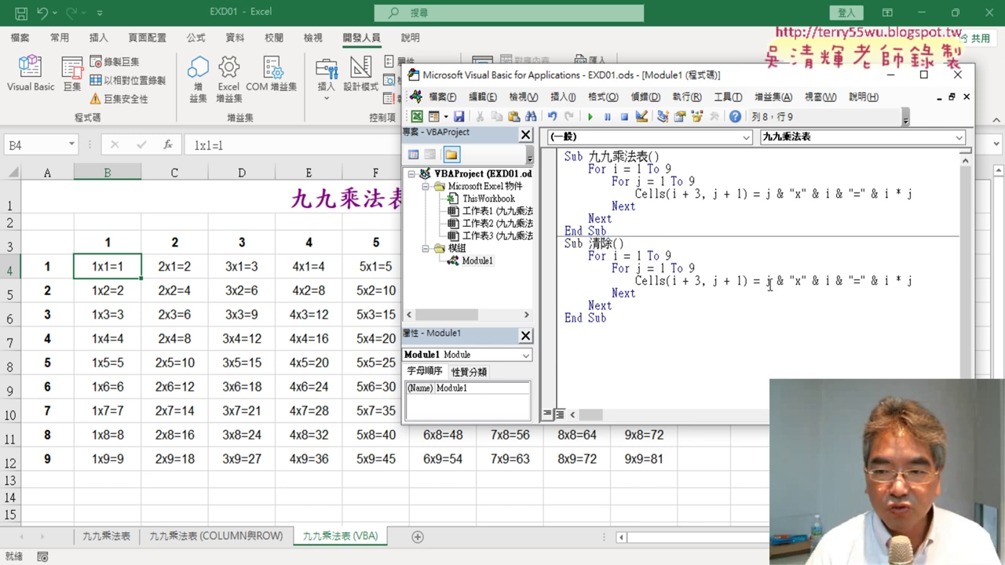
# Replace the value assigned to Cells(i + 3, j + 1) with the empty string ""
pyautogui.moveTo(766, 280); pyautogui.dragTo(915, 280)
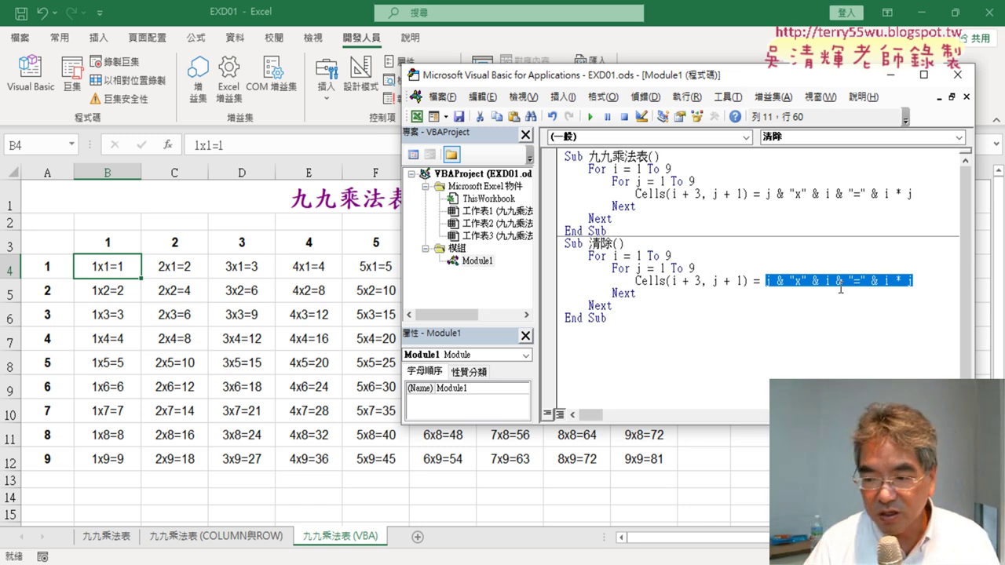
pyautogui.write('"')
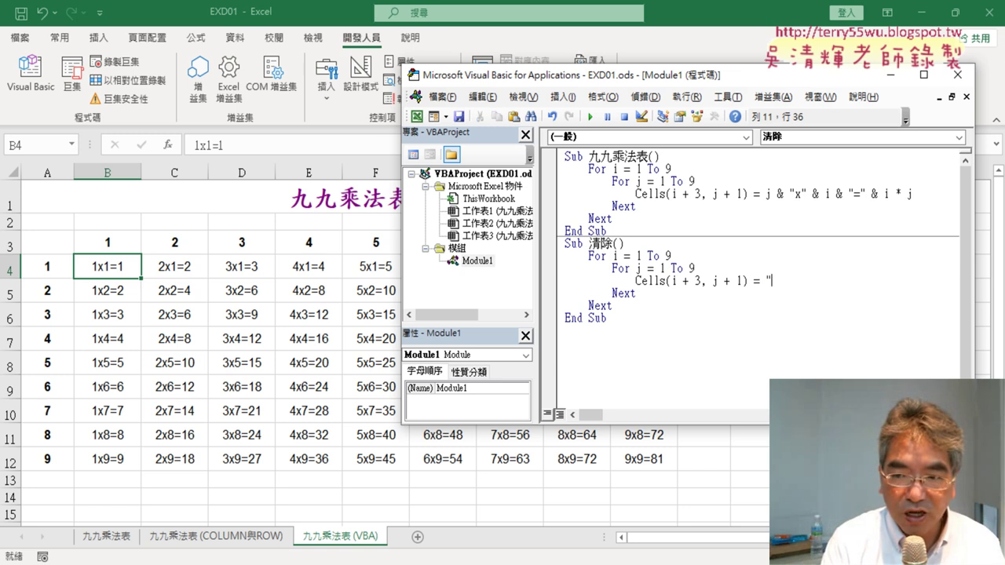
pyautogui.write('"')
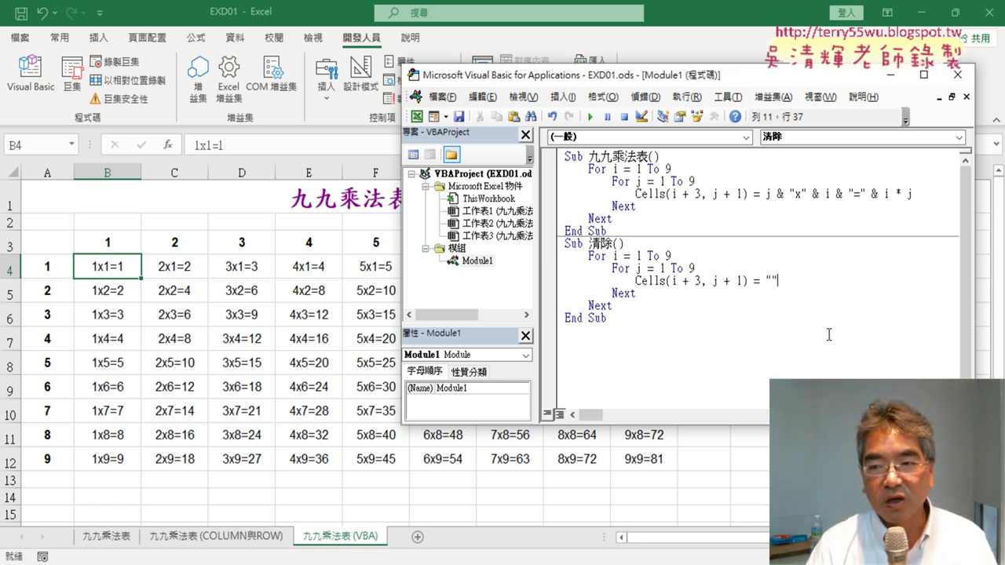
pyautogui.moveTo(780, 283); pyautogui.dragTo(765, 283)
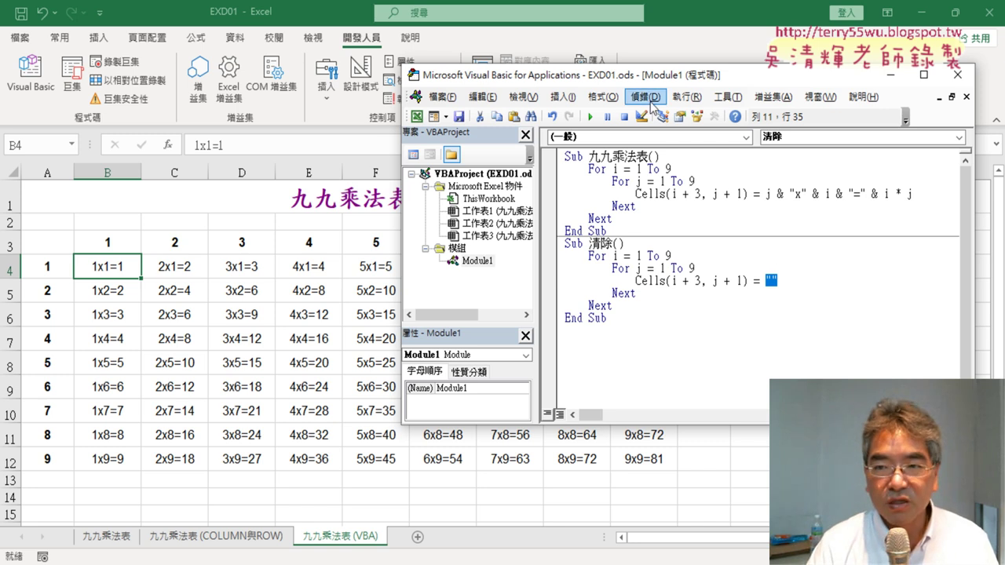
pyautogui.moveTo(642, 77); pyautogui.dragTo(761, 74)
# Run 清除 to empty the table, then run 九九乘法表 to refill B4:J12
pyautogui.click(791, 265)
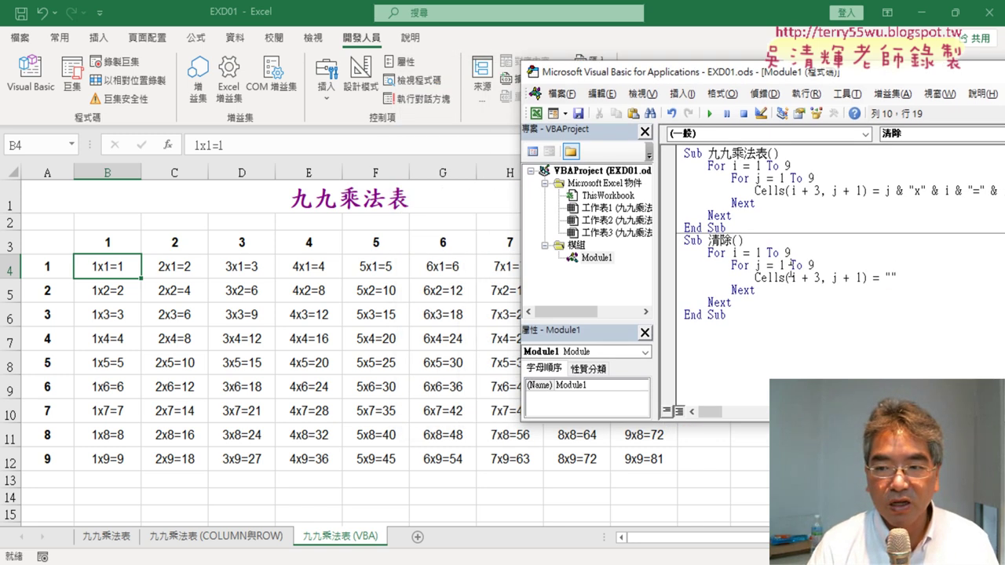
pyautogui.click(710, 114)
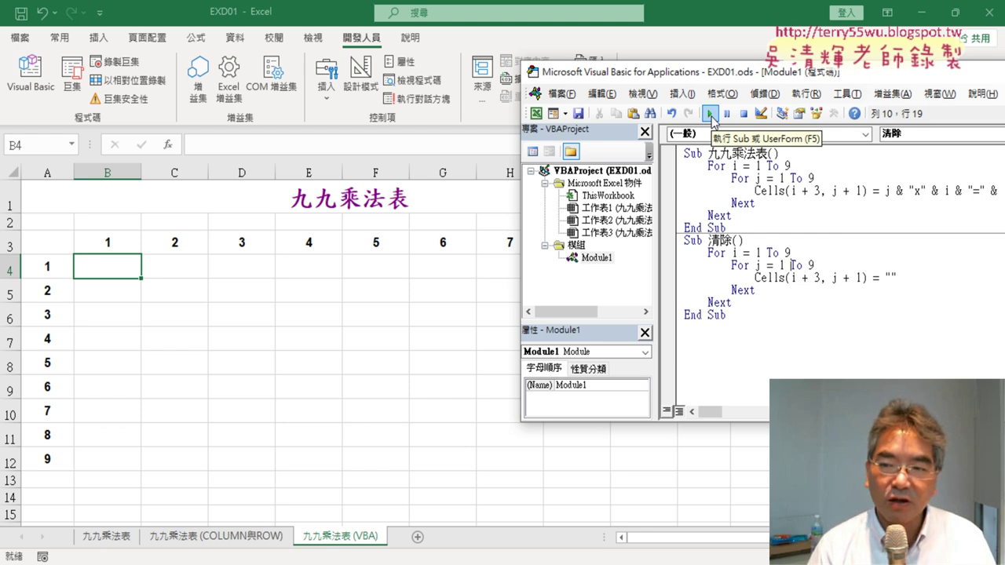
pyautogui.click(742, 191)
pyautogui.click(710, 114)
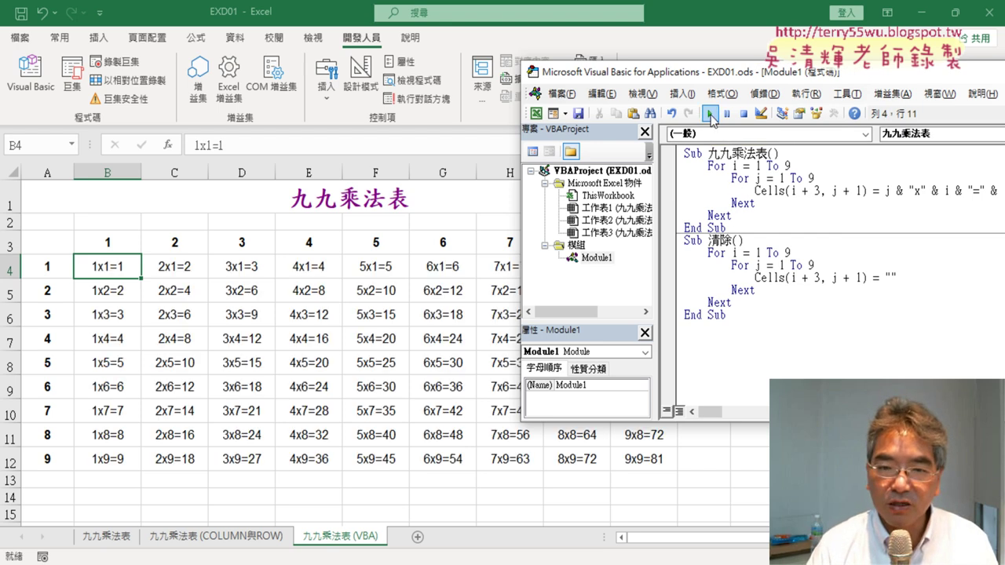
# Run 清除 again to clear B4:J12 and move the code editor back over the sheet
pyautogui.click(748, 276)
pyautogui.click(710, 114)
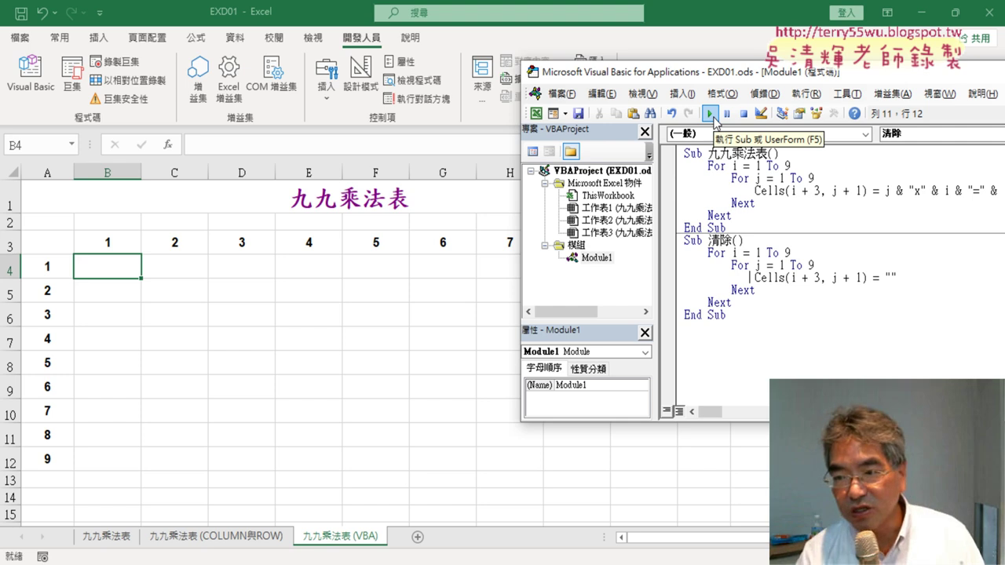
pyautogui.moveTo(738, 79)
pyautogui.mouseDown()
pyautogui.moveTo(521, 80)
pyautogui.moveTo(374, 96)
pyautogui.mouseUp()
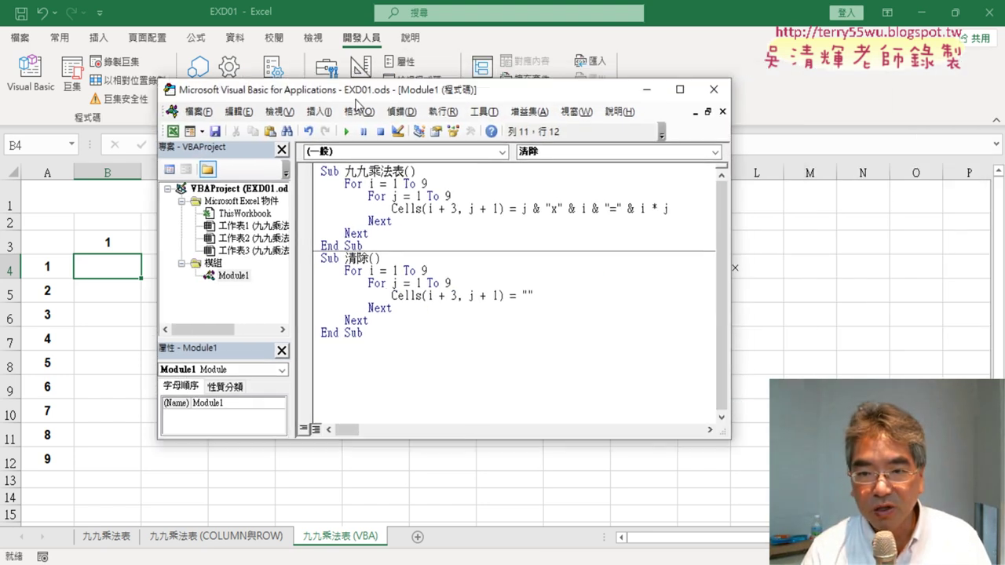